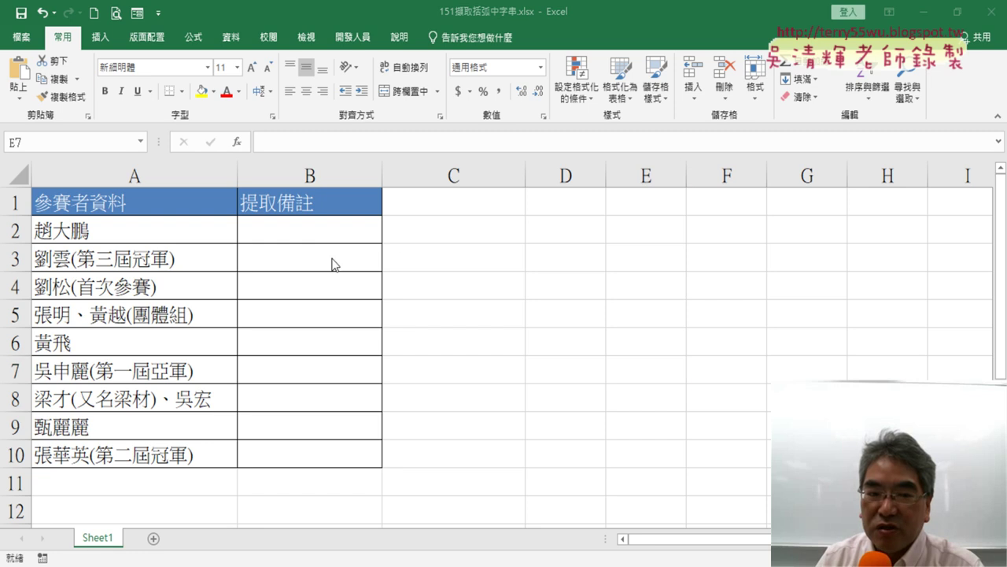
Paste 第三屆冠軍 from A3's text into B3, then delete it again
left_click(337, 261)
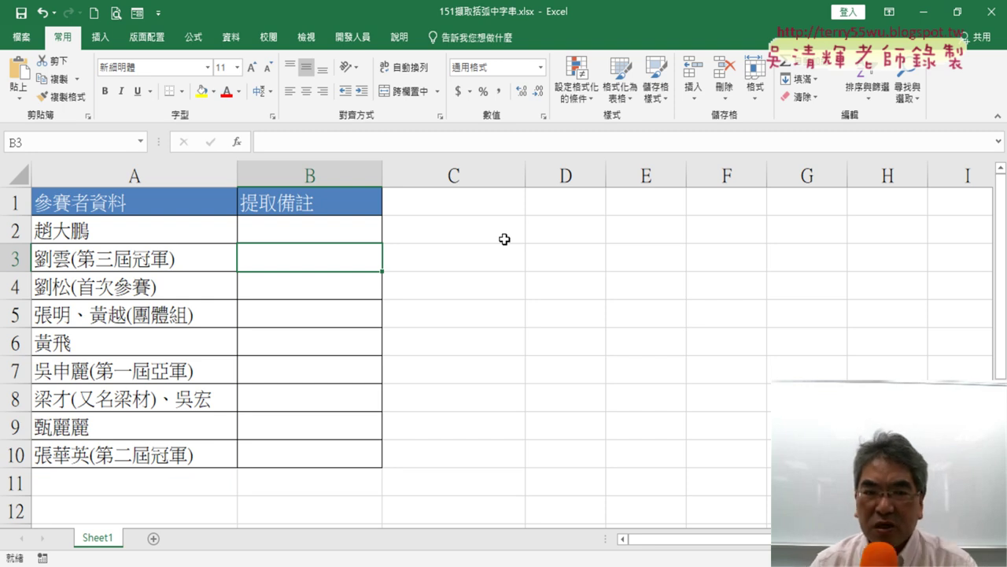
double_click(75, 263)
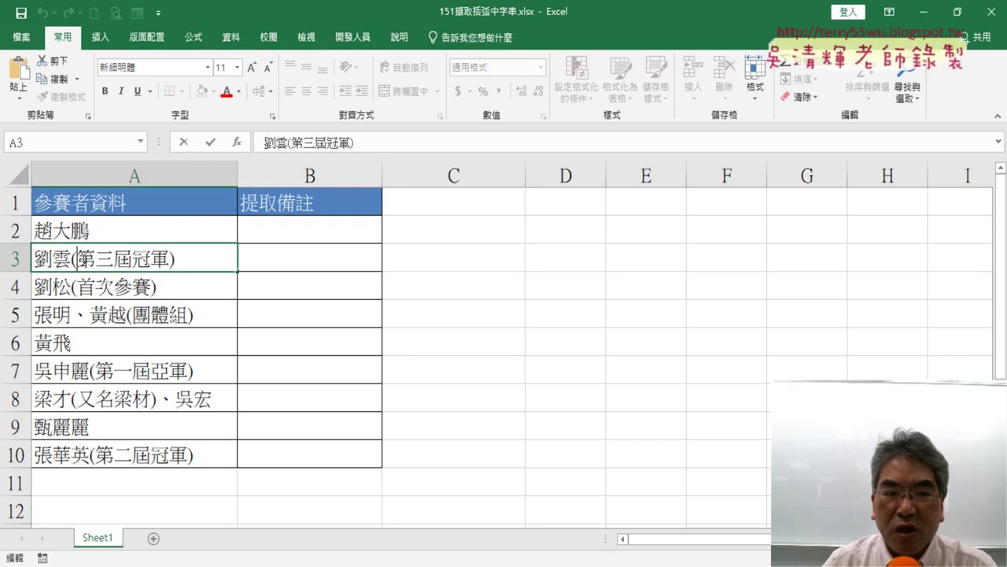
left_click_drag(77, 259, 170, 259)
key("ctrl+c")
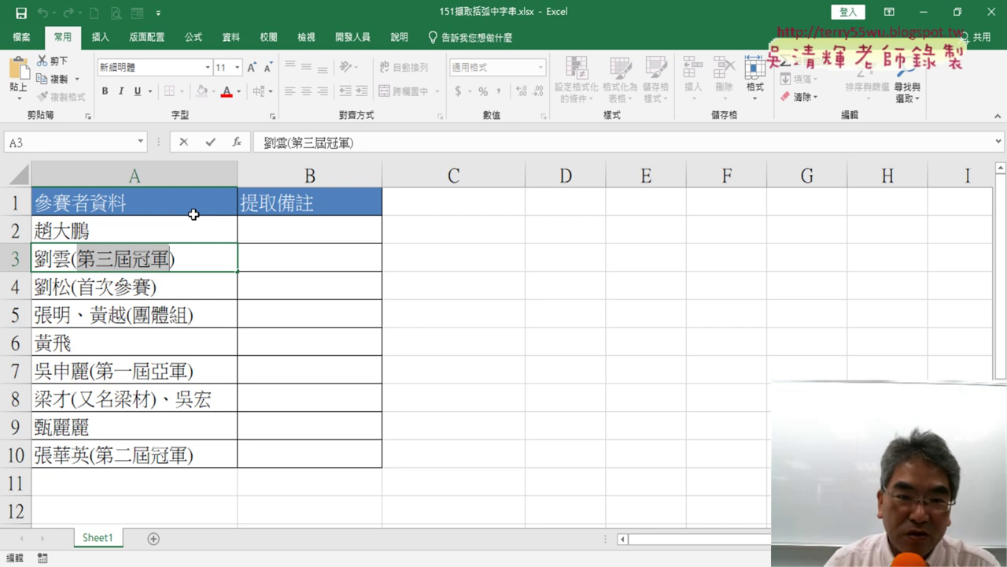
left_click(284, 252)
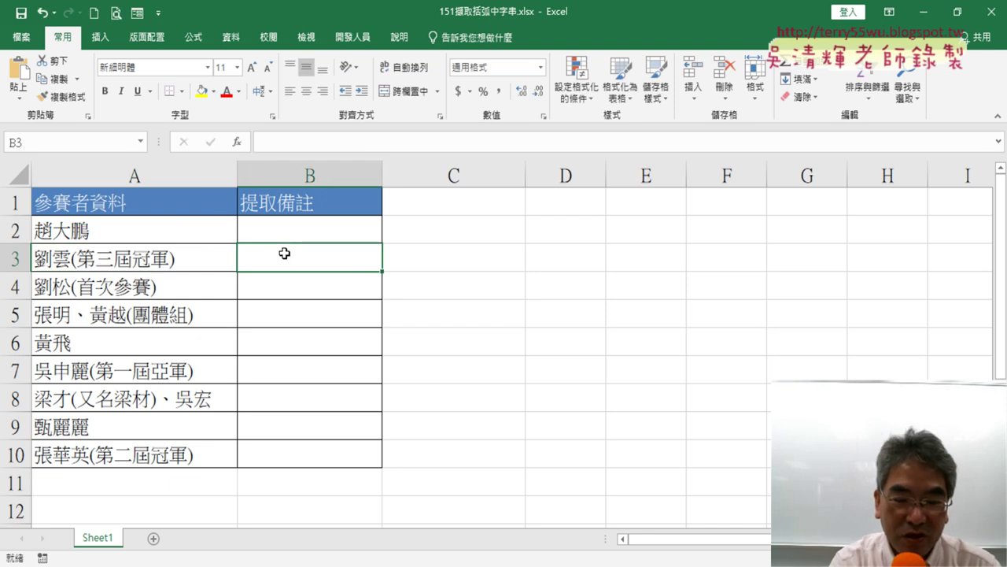
key("ctrl+v")
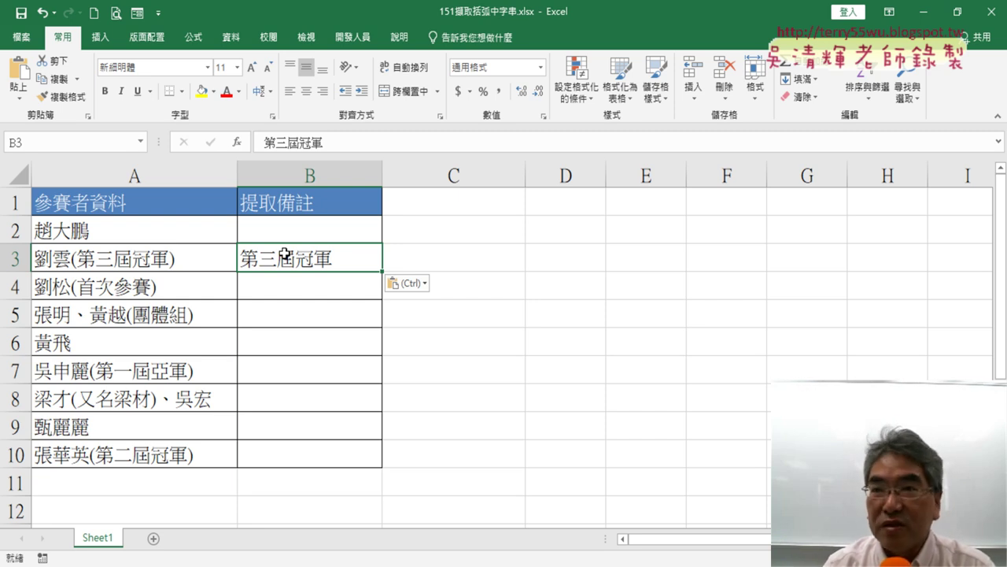
key("Delete")
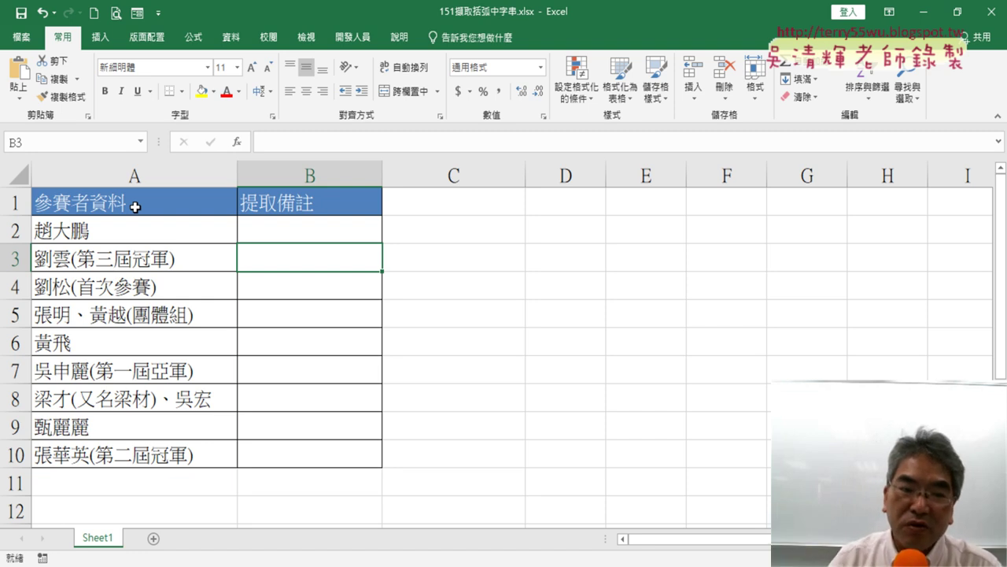
Reselect 第三屆冠軍 inside A3's text and return to cell B3
double_click(85, 258)
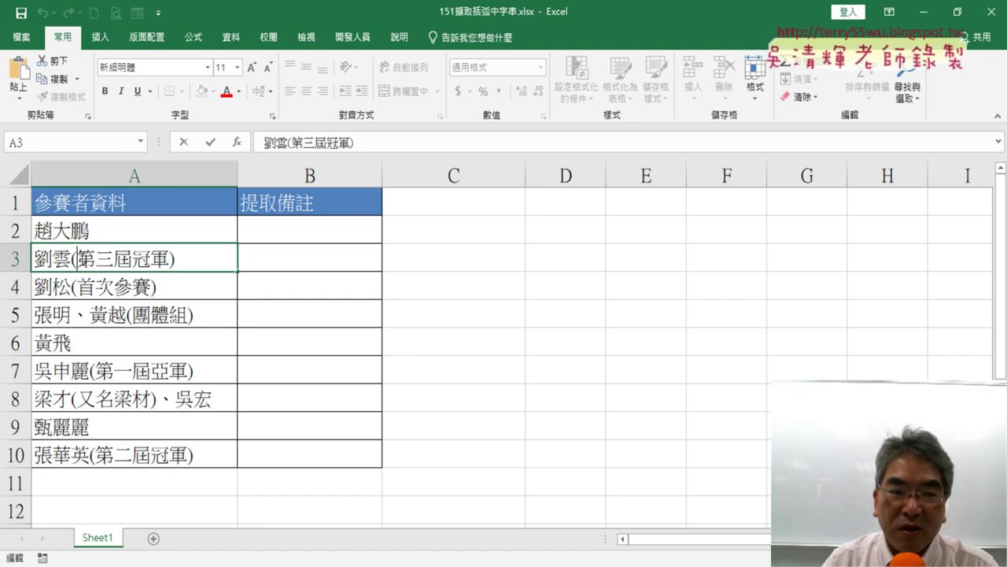
left_click_drag(76, 258, 170, 258)
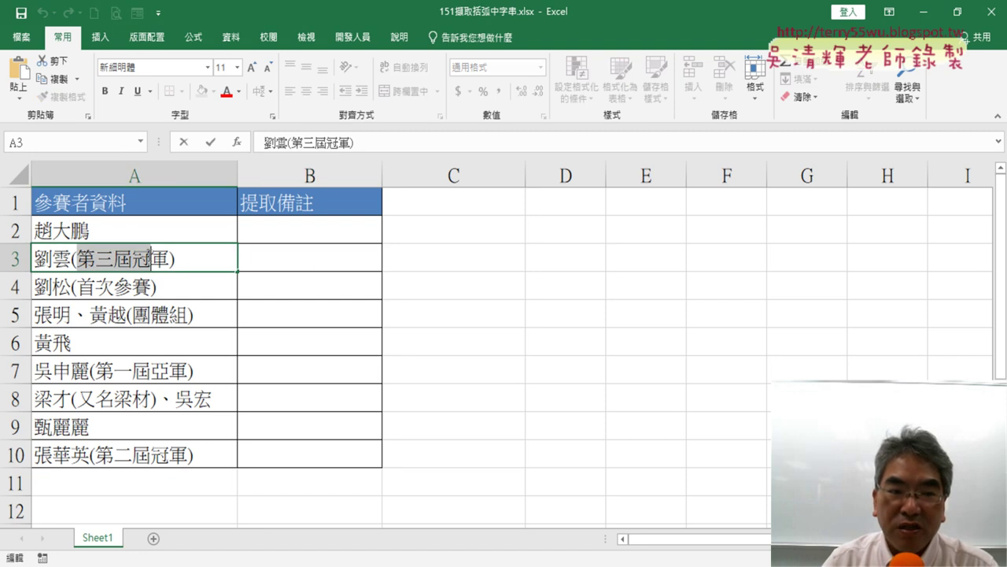
left_click(329, 259)
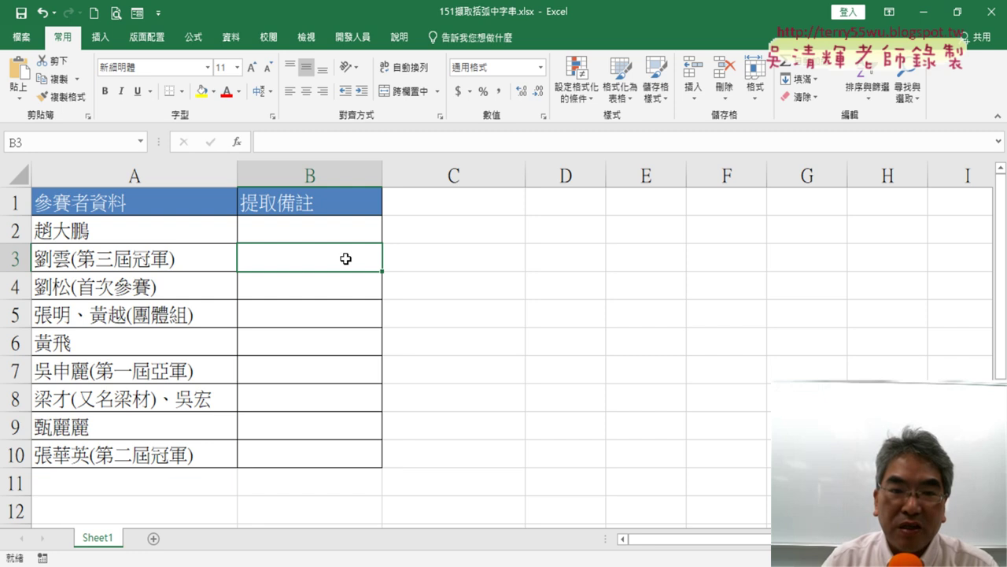
left_click(322, 232)
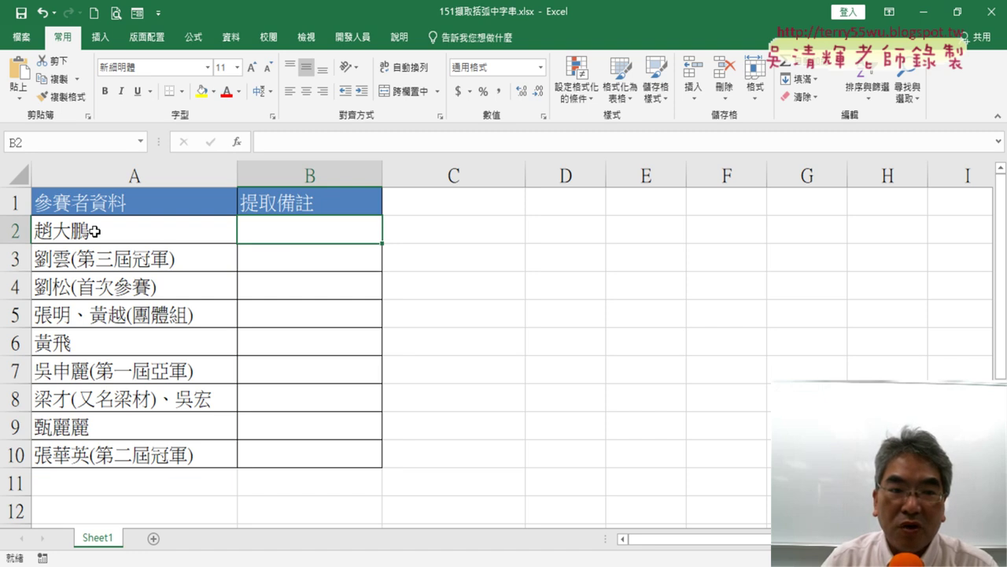
left_click(294, 260)
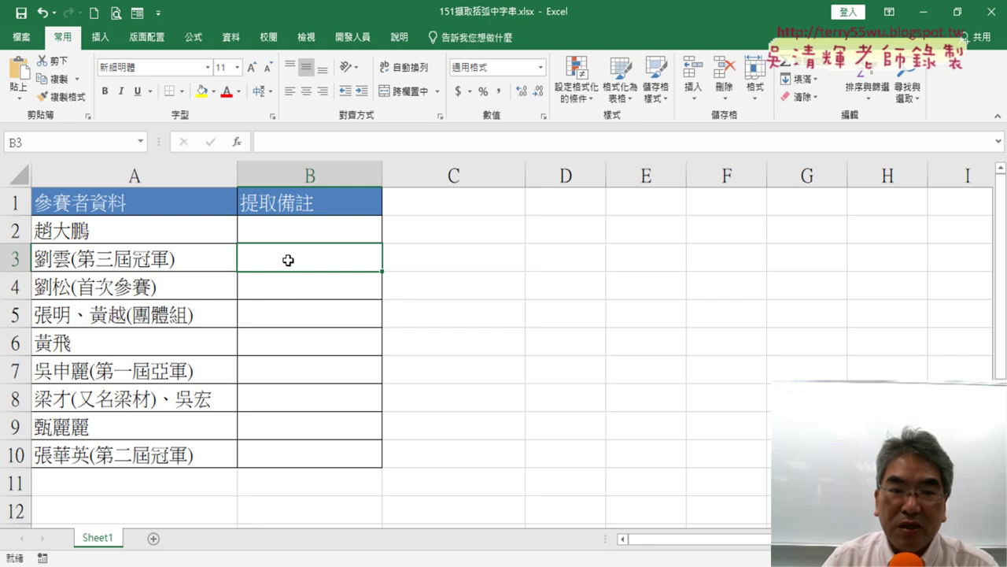
Pick the MID function from the 文字 category for B3
left_click(238, 144)
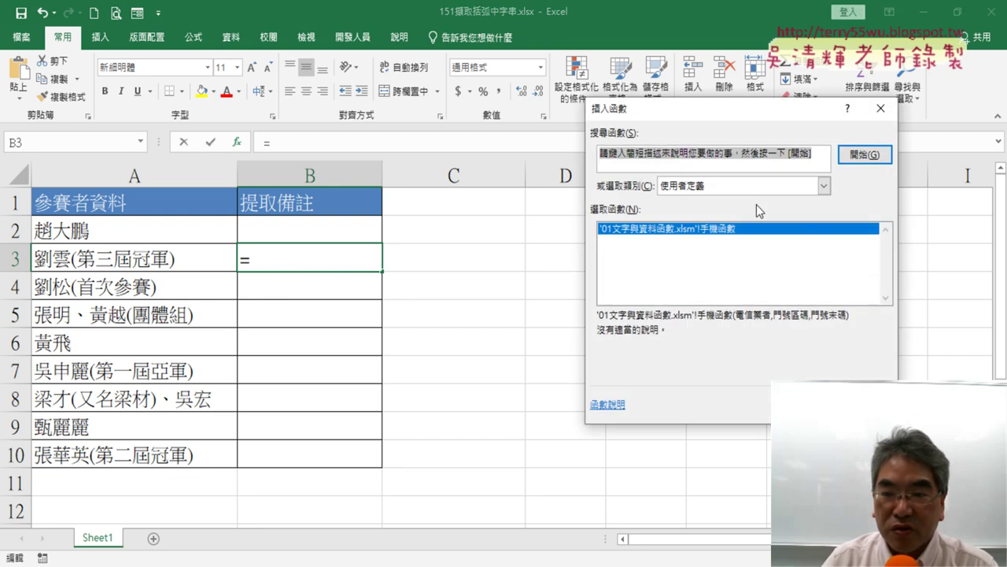
left_click(757, 185)
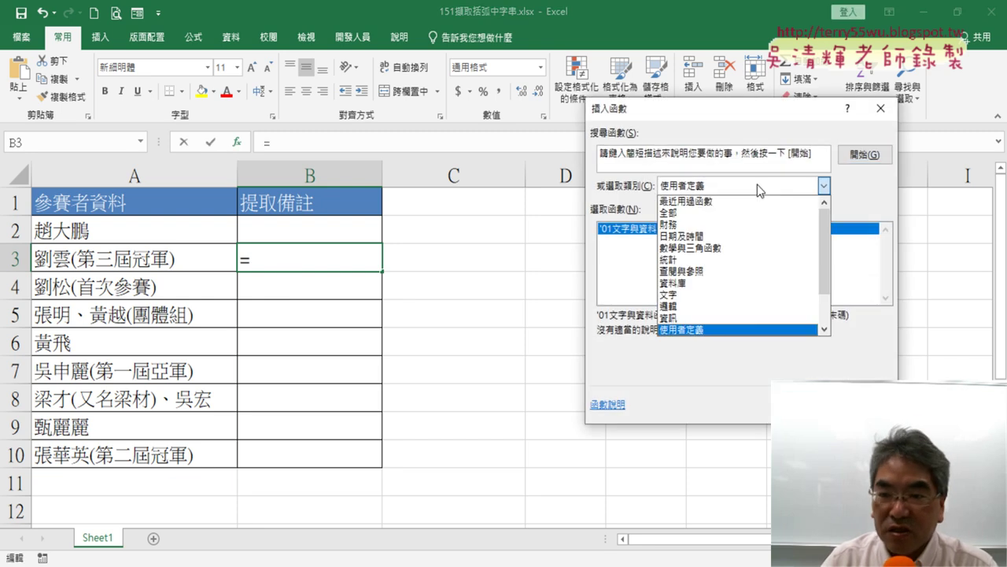
left_click(740, 294)
left_click(885, 298)
left_click(885, 298)
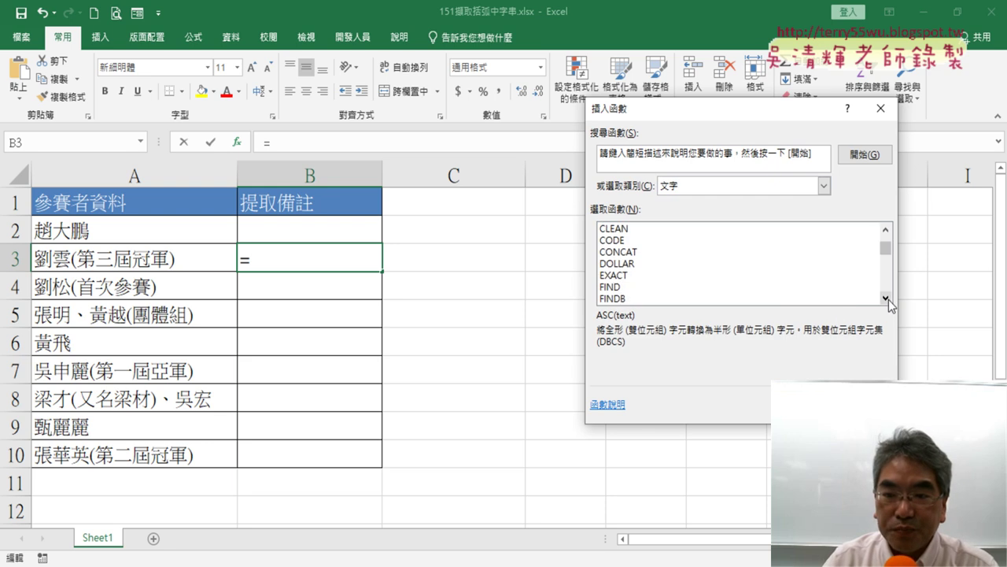
left_click(886, 298)
left_click(885, 298)
left_click(885, 298)
left_click(886, 298)
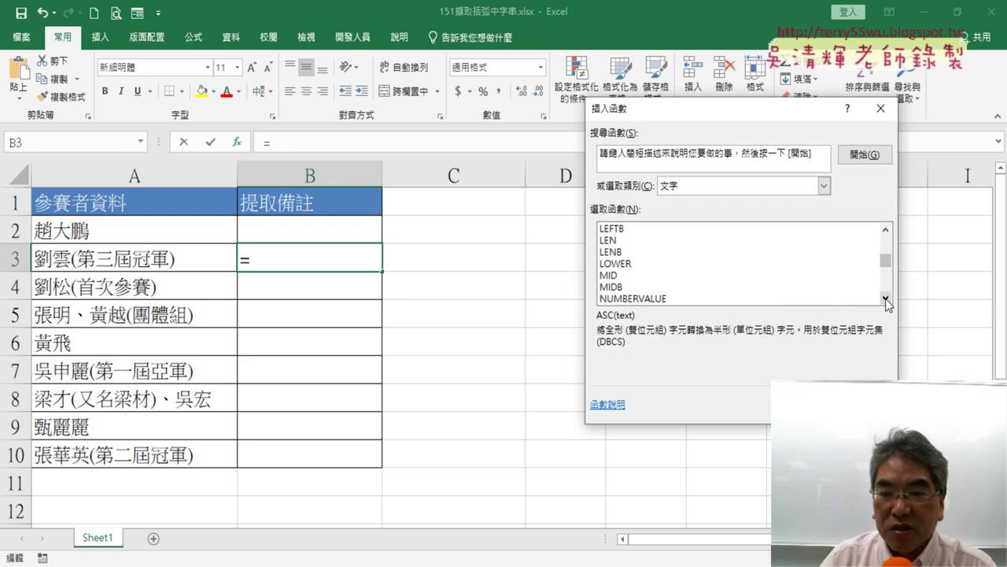
double_click(634, 275)
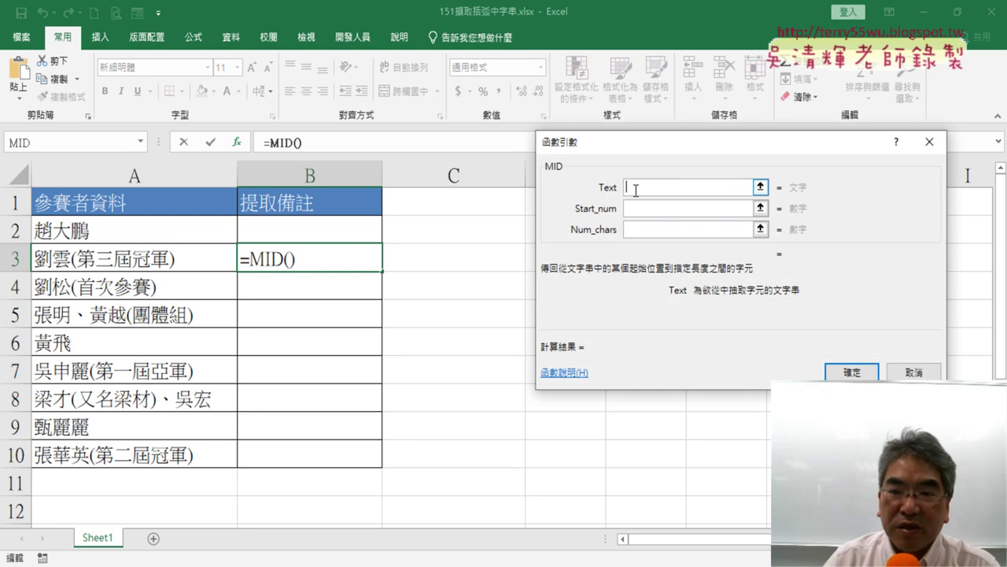
Set MID's arguments to A3, 4 and 5, giving =MID(A3,4,5)
left_click(149, 270)
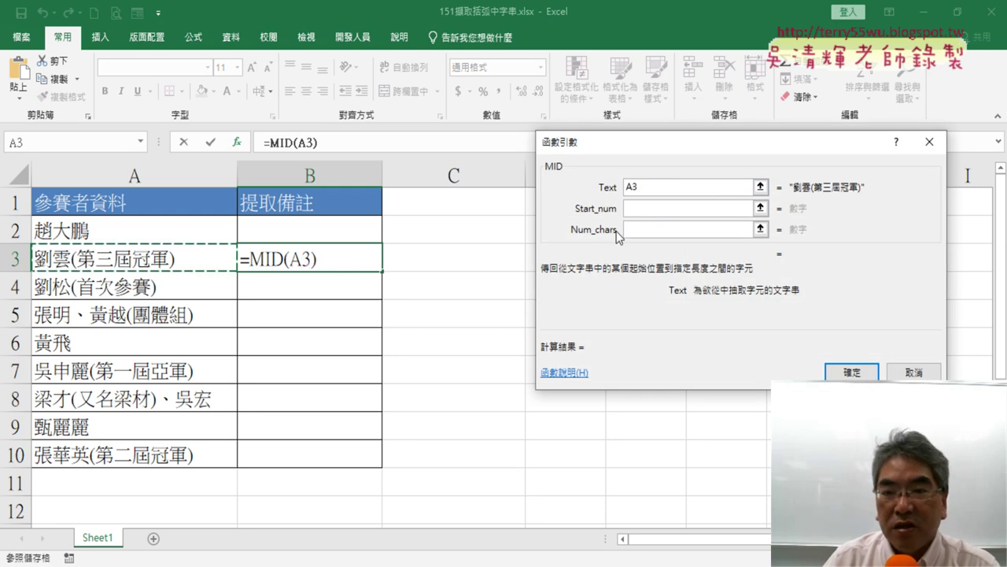
left_click(641, 208)
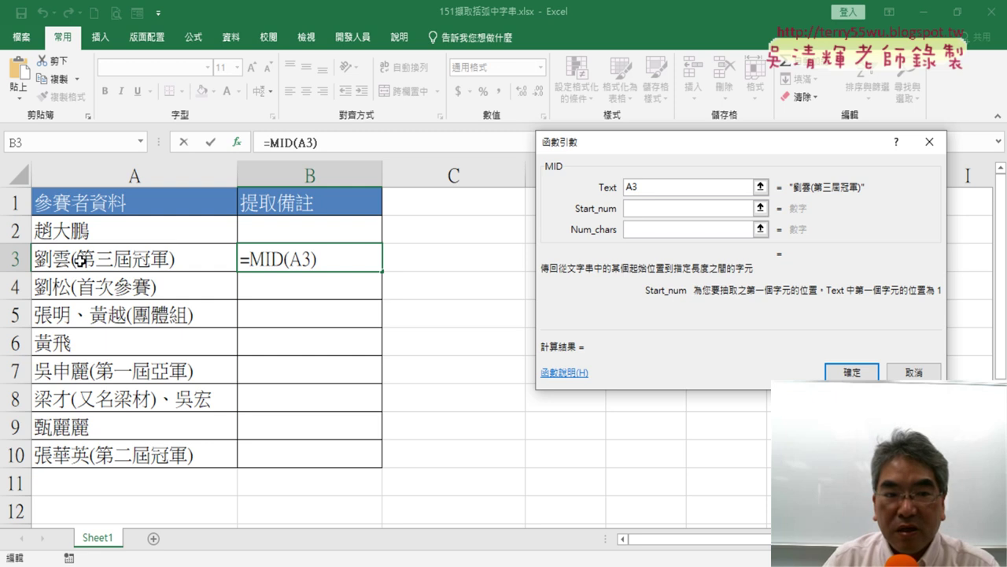
type("4")
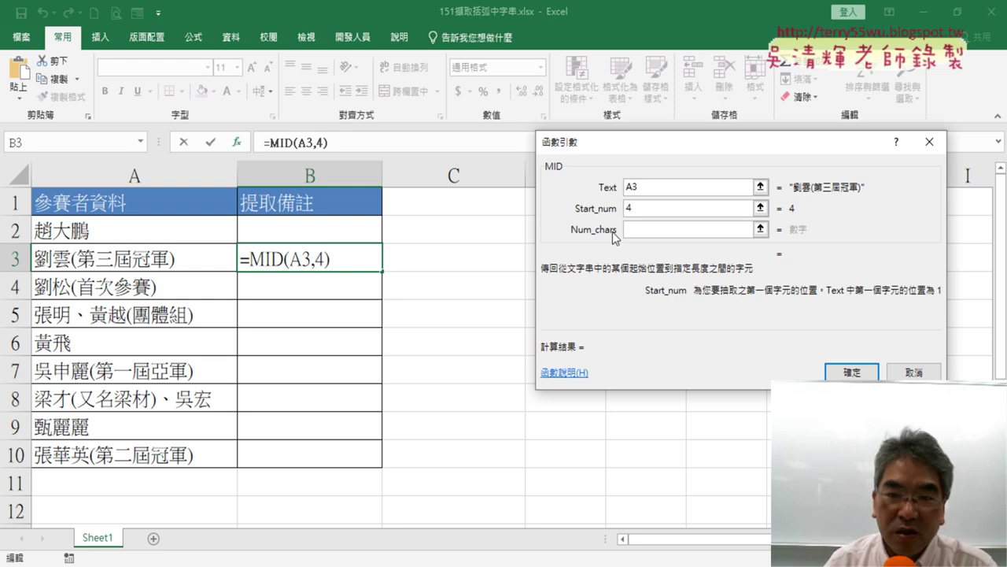
left_click(647, 229)
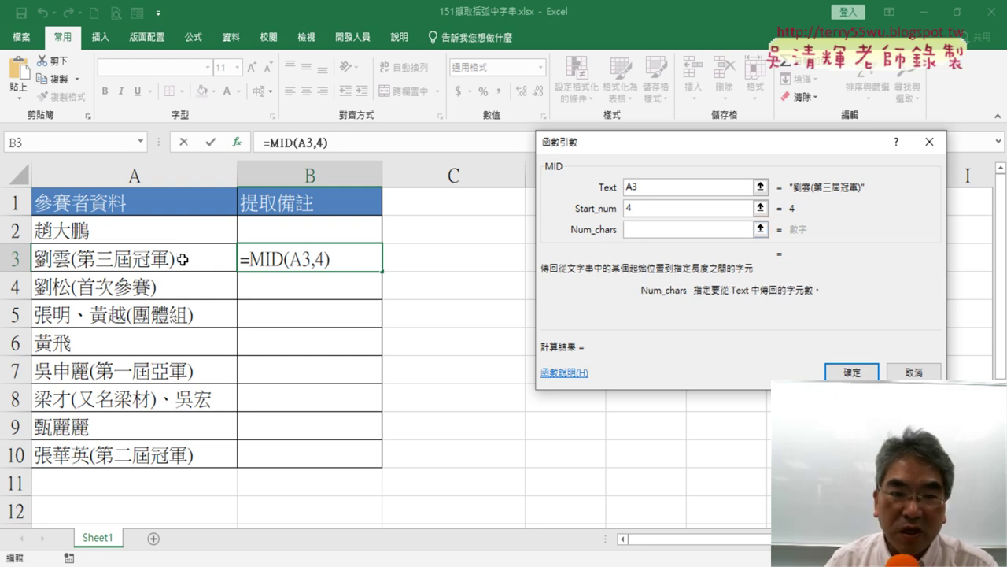
type("5")
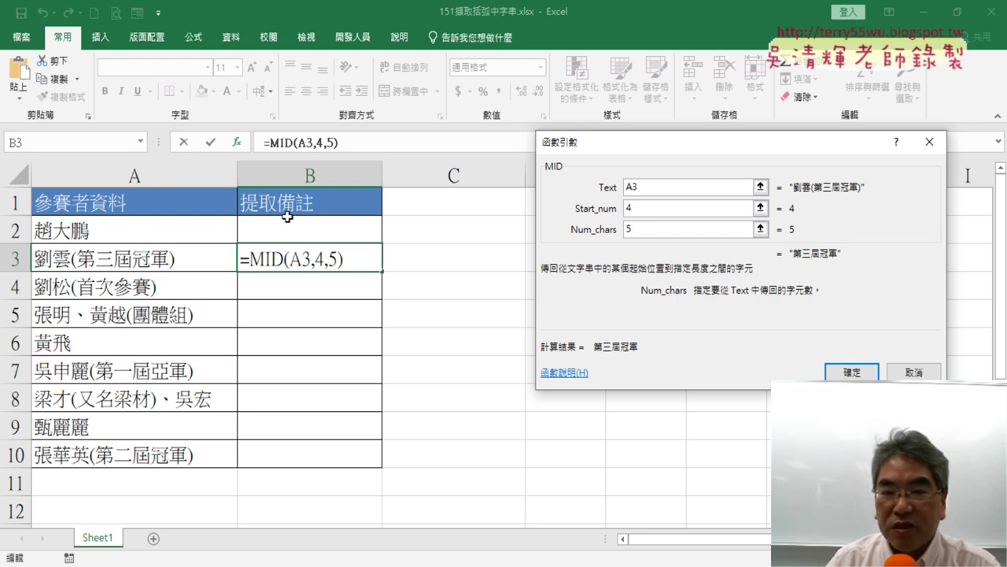
left_click(852, 371)
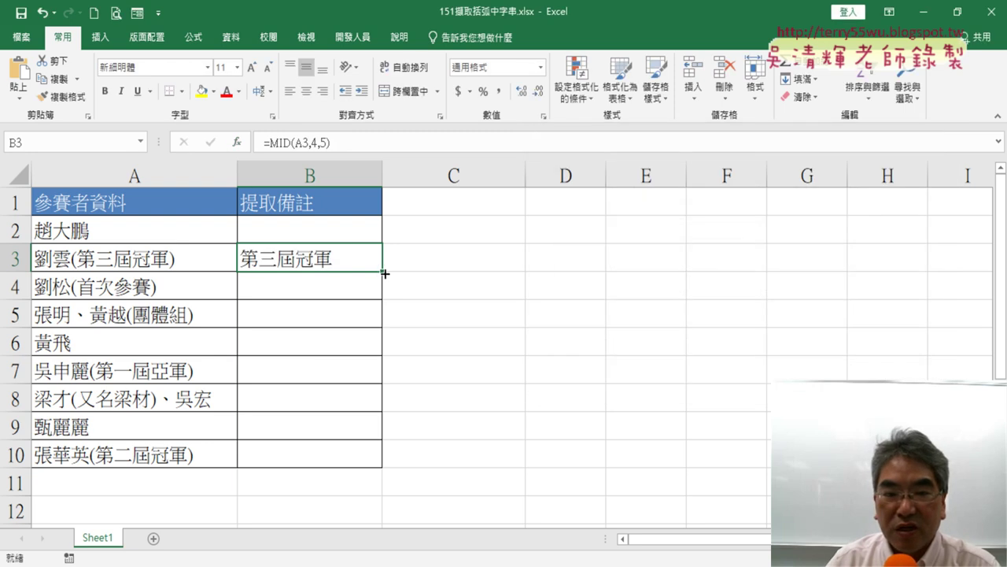
Fill the MID formula down to B10, then reopen B3's MID arguments to review them
left_click_drag(384, 273, 386, 469)
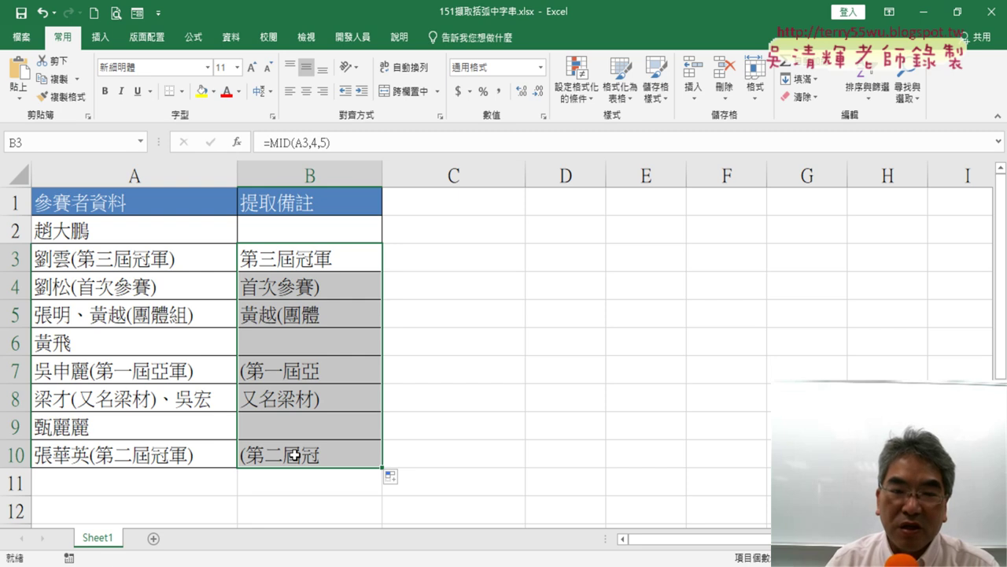
left_click(297, 255)
left_click(283, 142)
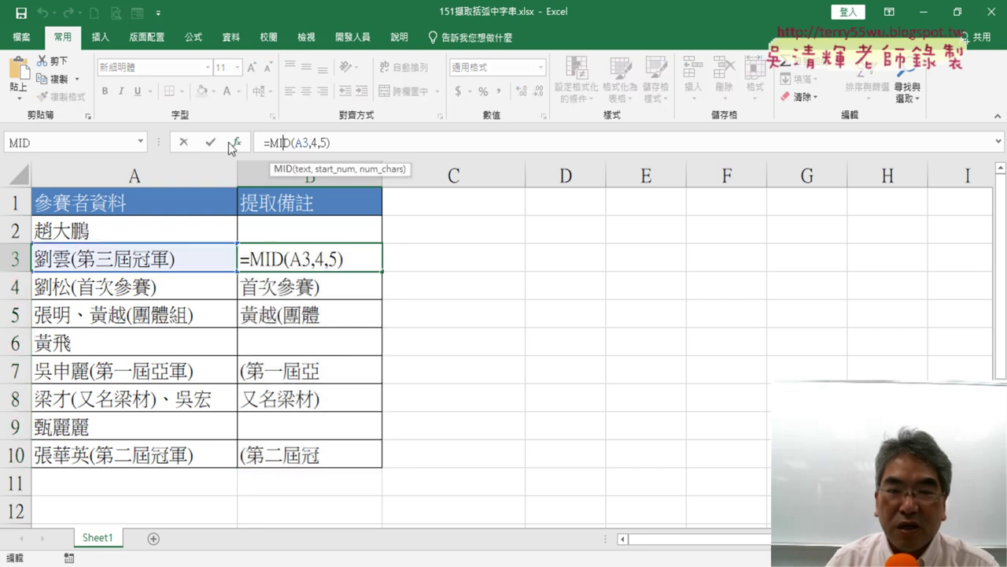
left_click(236, 143)
left_click(624, 208)
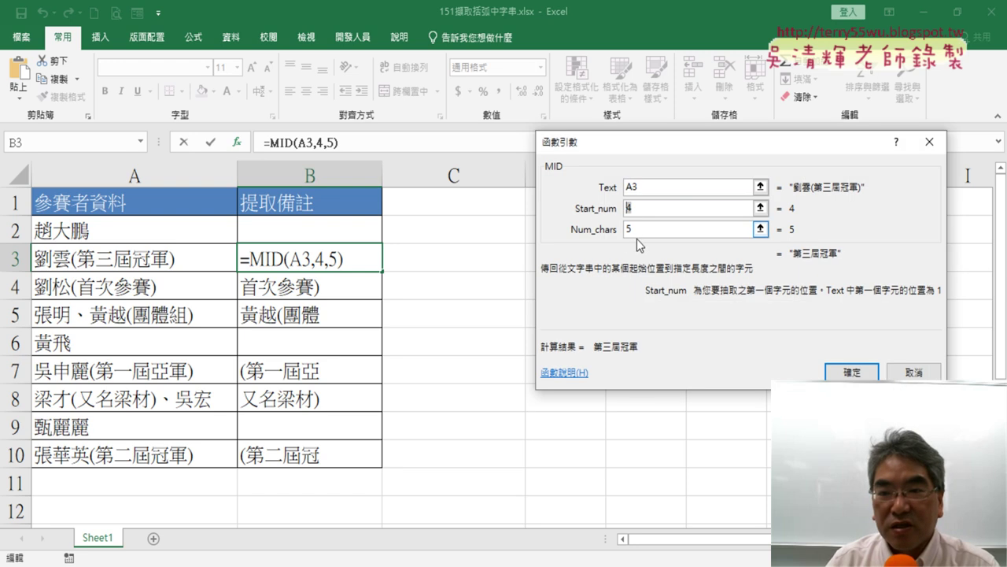
key("Tab")
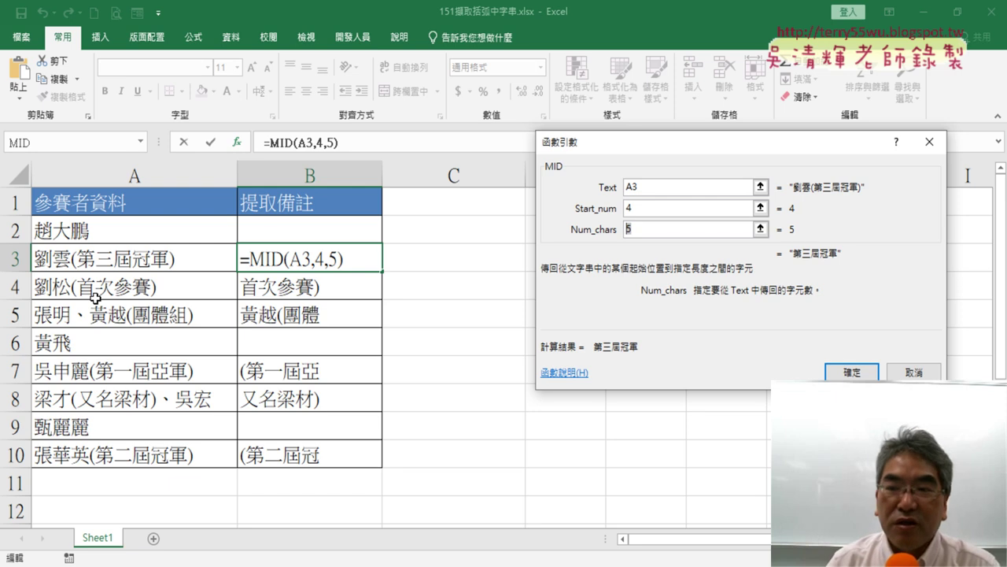
left_click(739, 207)
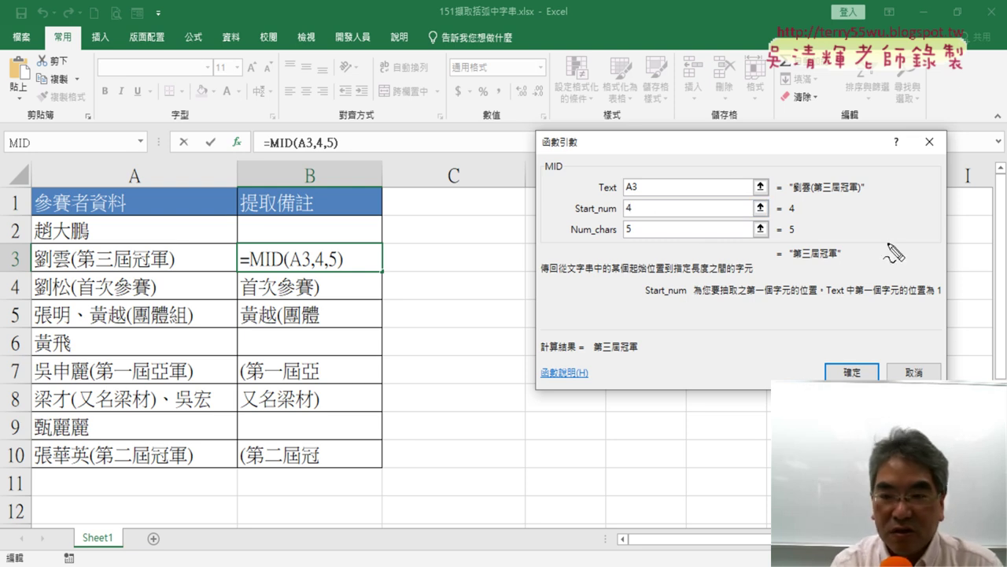
mouse_move(628, 221)
left_mouse_down()
mouse_move(640, 221)
mouse_move(638, 206)
left_mouse_up()
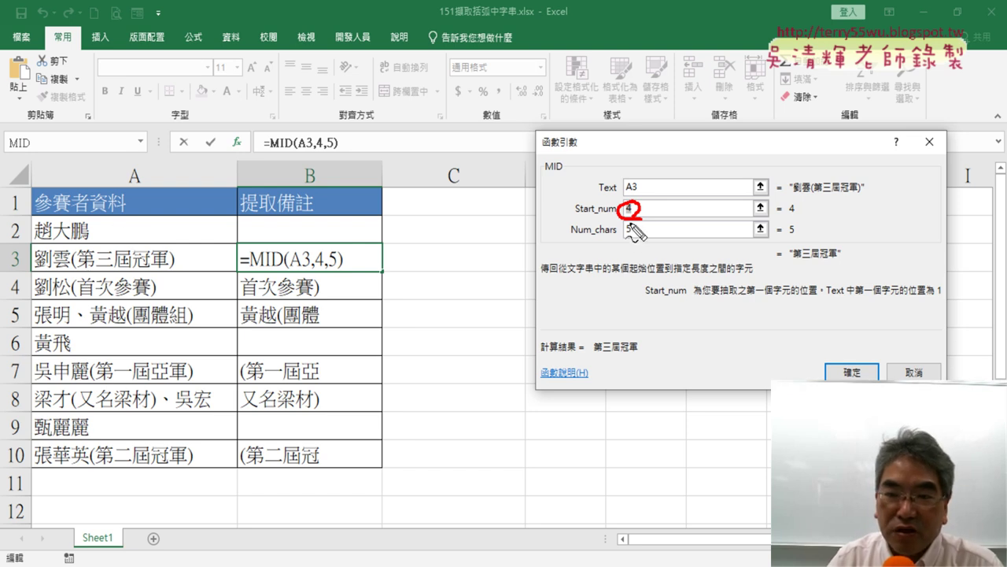
mouse_move(431, 217)
left_mouse_down()
mouse_move(412, 219)
mouse_move(425, 227)
left_mouse_up()
mouse_move(412, 218)
left_mouse_down()
mouse_move(412, 247)
mouse_move(453, 247)
left_mouse_up()
left_click_drag(469, 201, 468, 249)
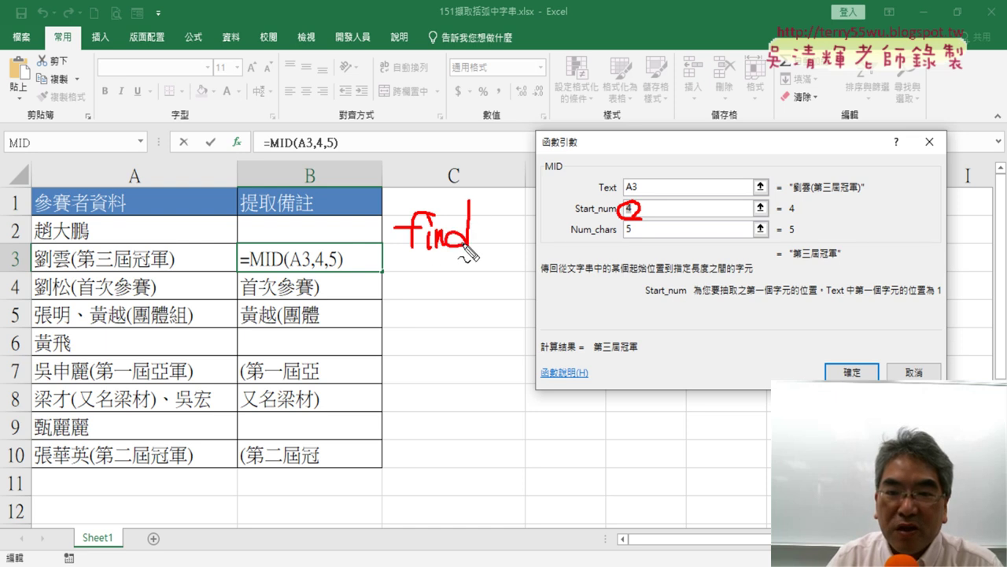
left_click_drag(392, 258, 472, 253)
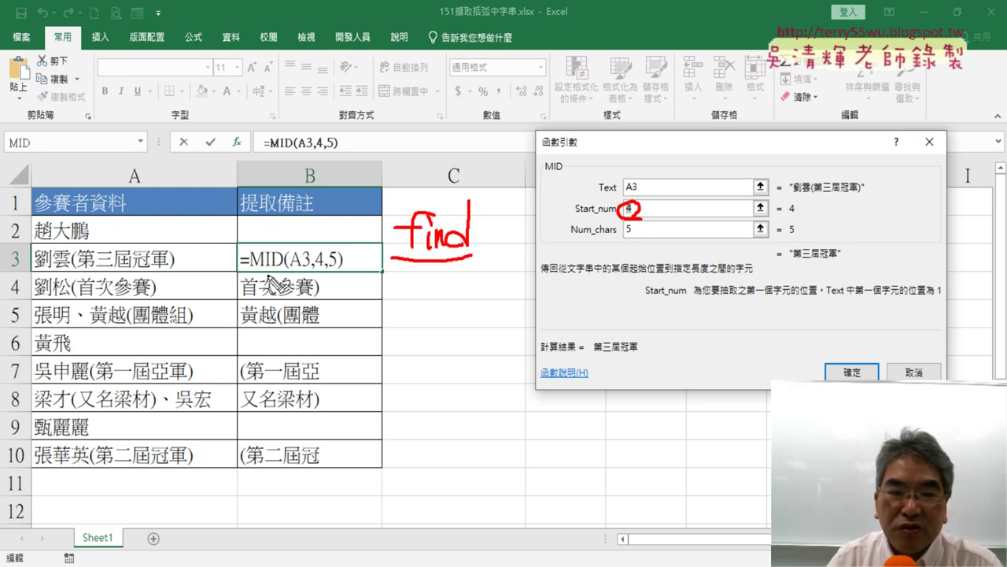
left_click_drag(79, 273, 84, 275)
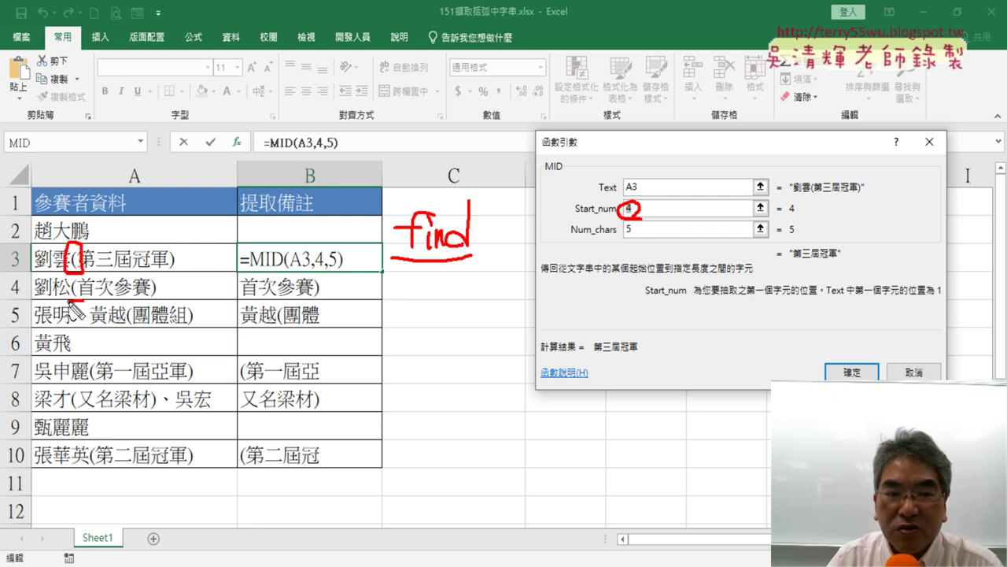
mouse_move(73, 302)
left_mouse_down()
mouse_move(82, 293)
mouse_move(135, 330)
left_mouse_up()
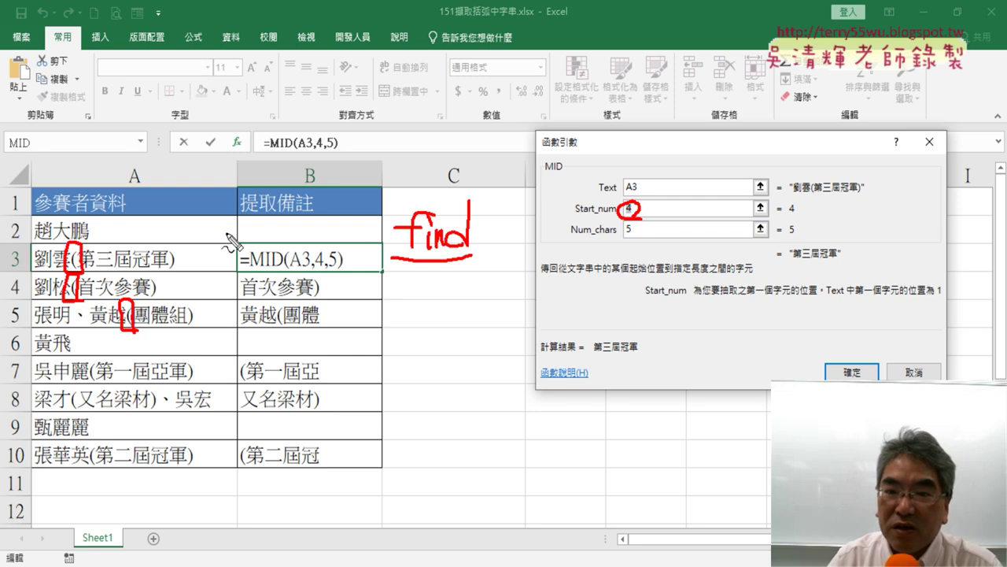
left_click_drag(99, 207, 133, 225)
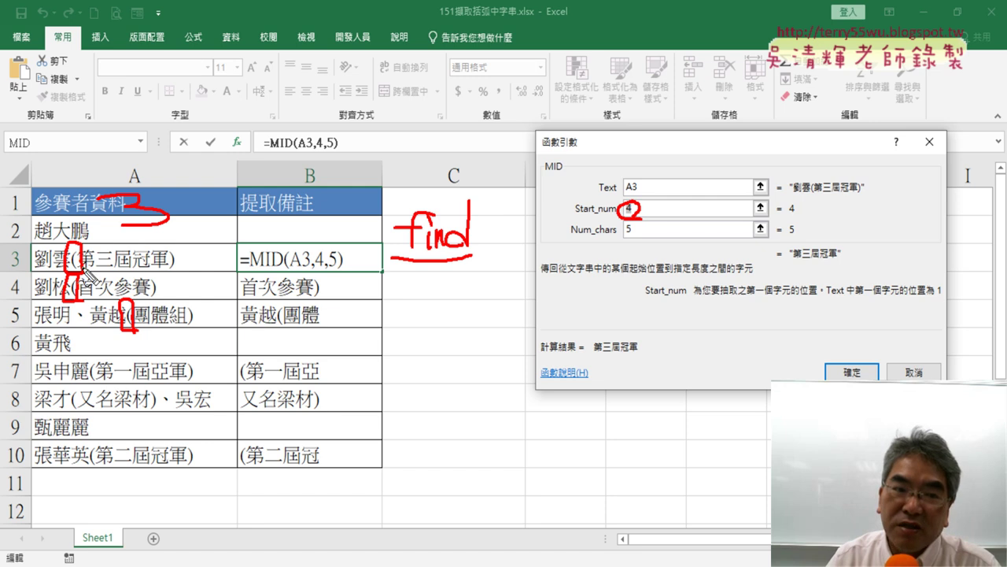
mouse_move(189, 208)
left_mouse_down()
mouse_move(228, 206)
mouse_move(208, 228)
left_mouse_up()
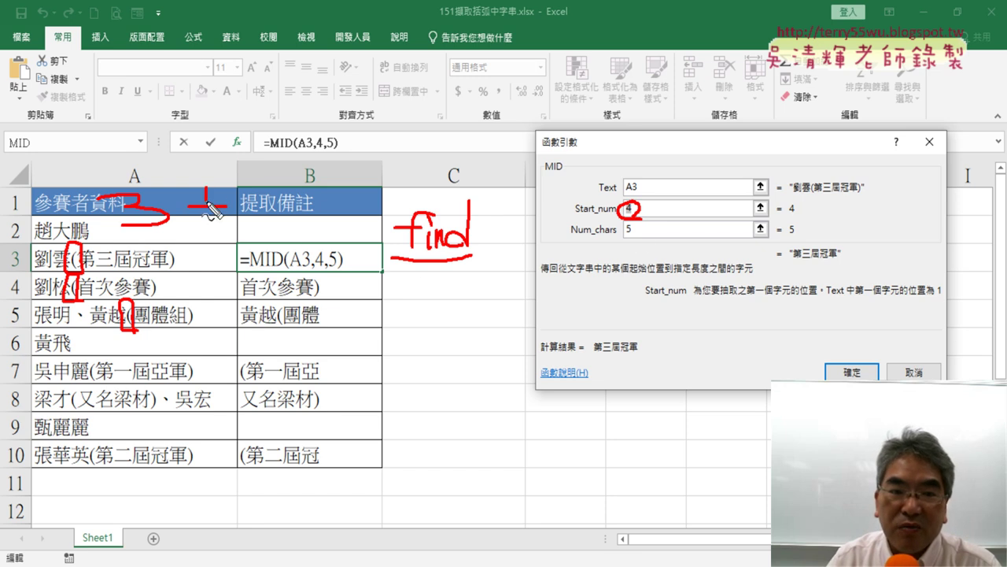
mouse_move(235, 184)
left_mouse_down()
mouse_move(236, 217)
mouse_move(126, 234)
left_mouse_up()
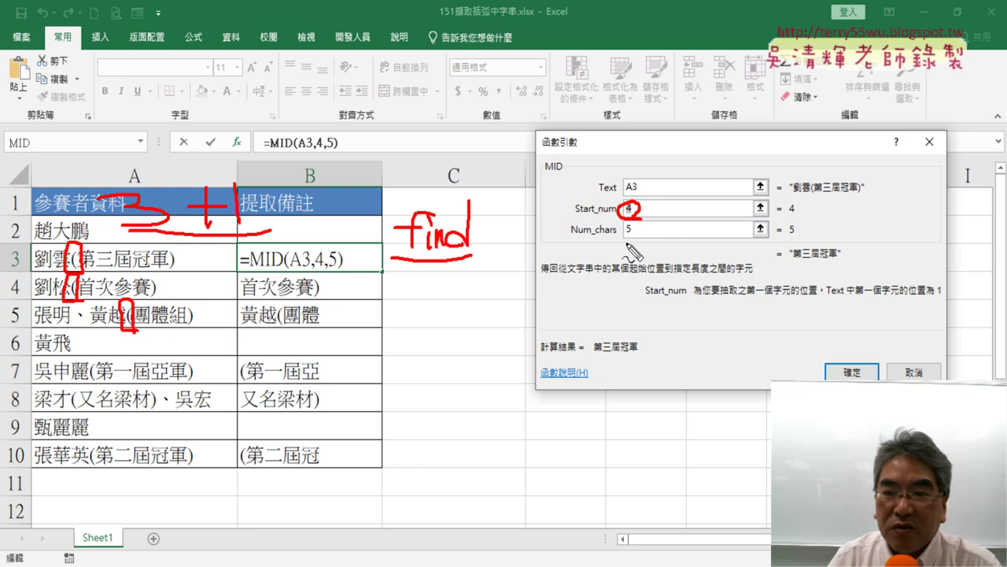
left_click_drag(639, 225, 630, 242)
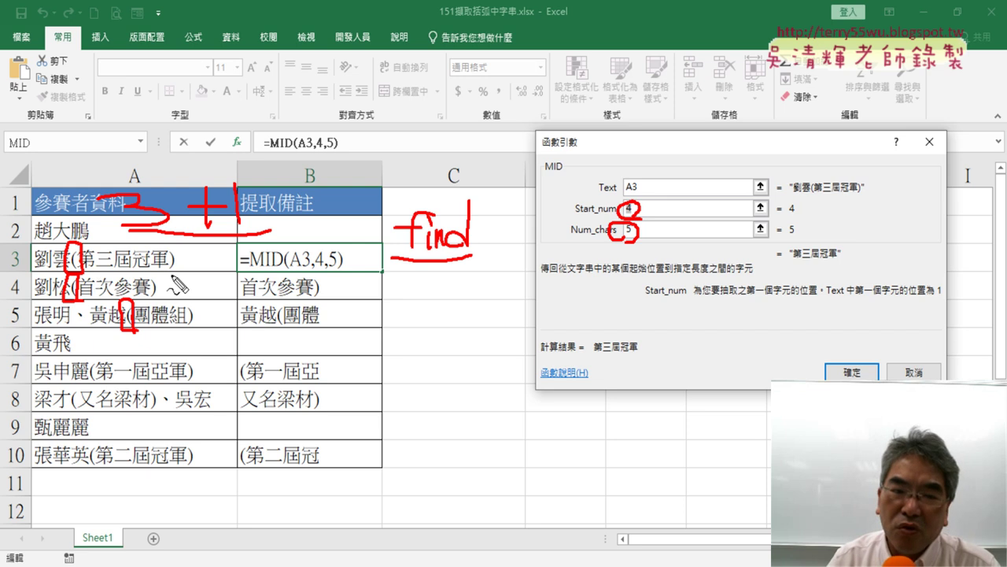
Ink-annotate A3's closing bracket, B3's formula and B4's result, noting 3 and 4 by A2
mouse_move(182, 250)
left_mouse_down()
mouse_move(187, 267)
mouse_move(187, 251)
left_mouse_up()
left_click_drag(176, 290, 190, 285)
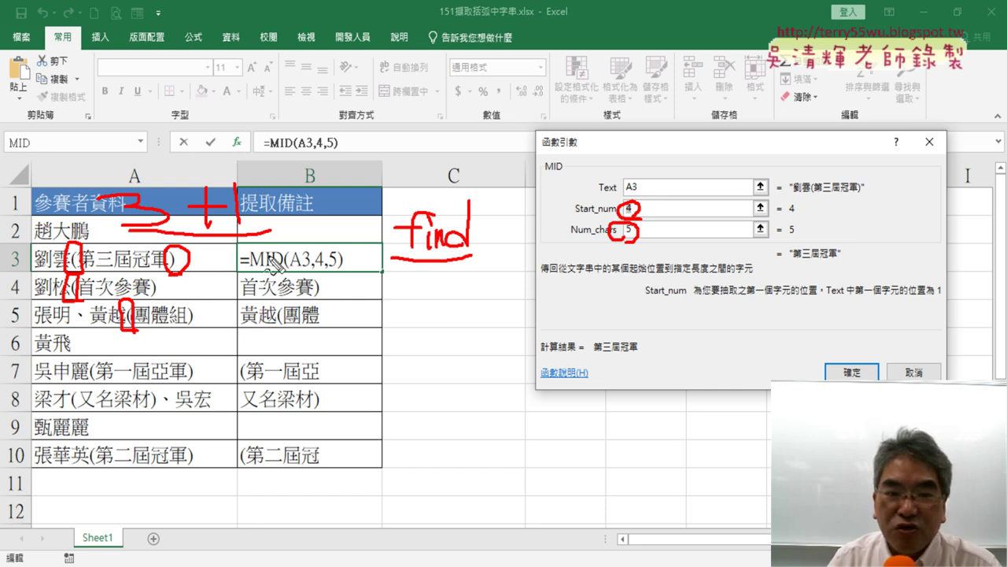
left_click_drag(277, 252, 272, 279)
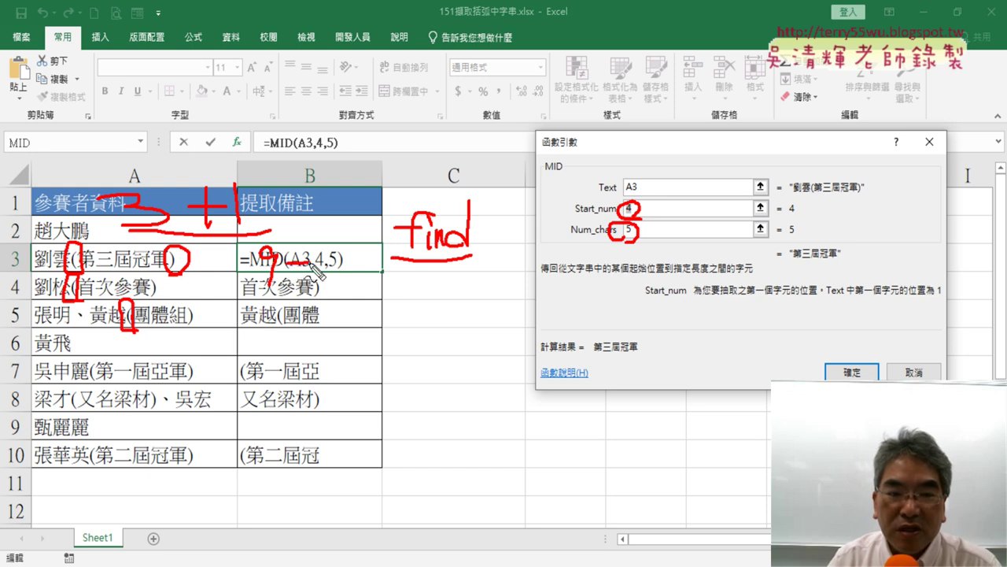
left_click_drag(315, 251, 317, 280)
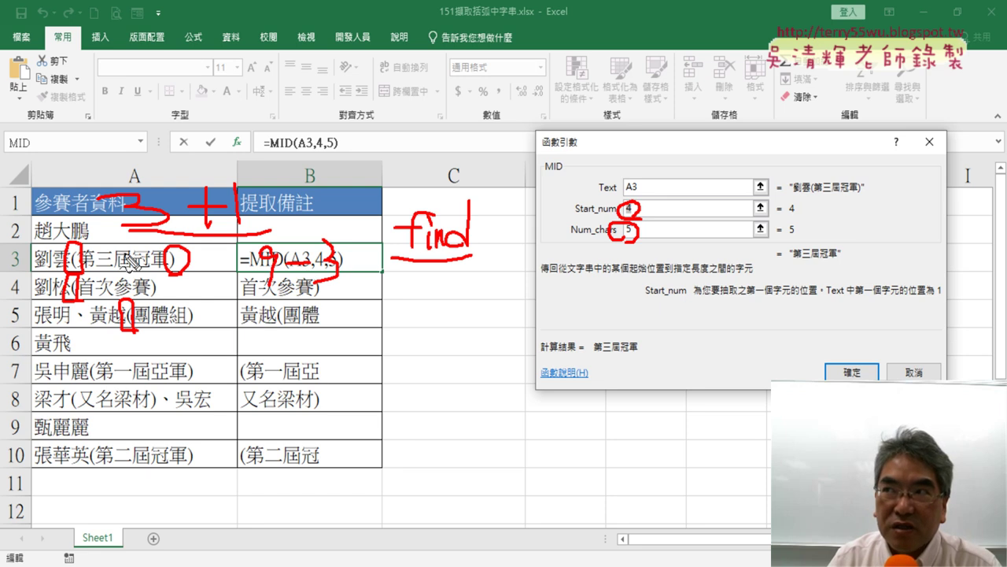
mouse_move(233, 292)
left_mouse_down()
mouse_move(361, 293)
mouse_move(359, 267)
mouse_move(385, 274)
left_mouse_up()
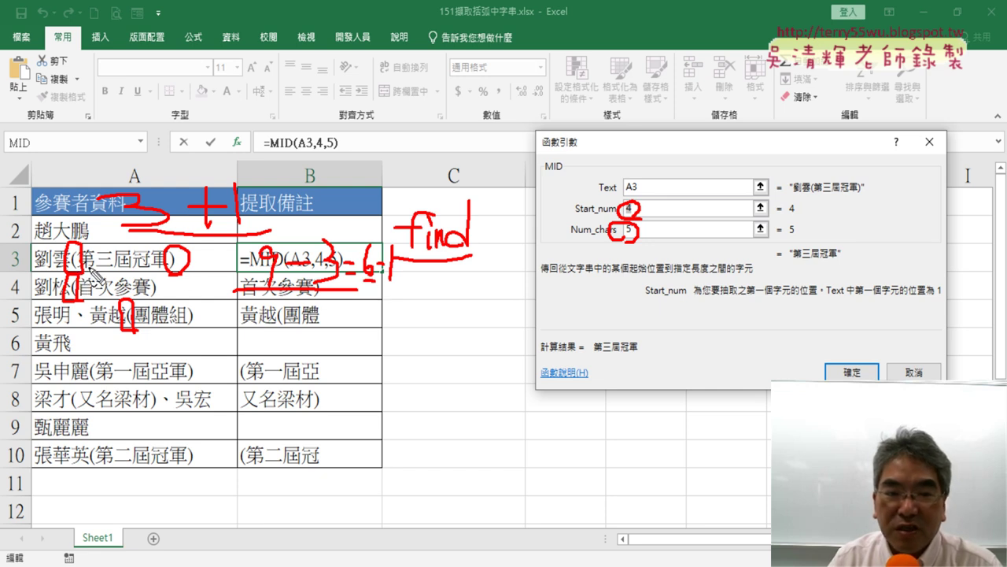
mouse_move(96, 219)
left_mouse_down()
mouse_move(107, 233)
mouse_move(100, 240)
left_mouse_up()
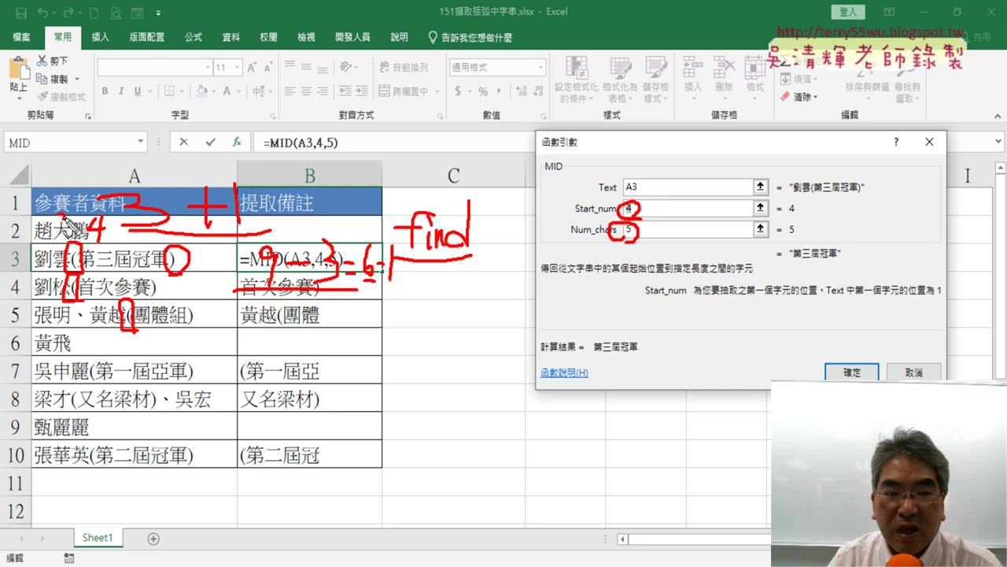
left_click_drag(58, 219, 63, 236)
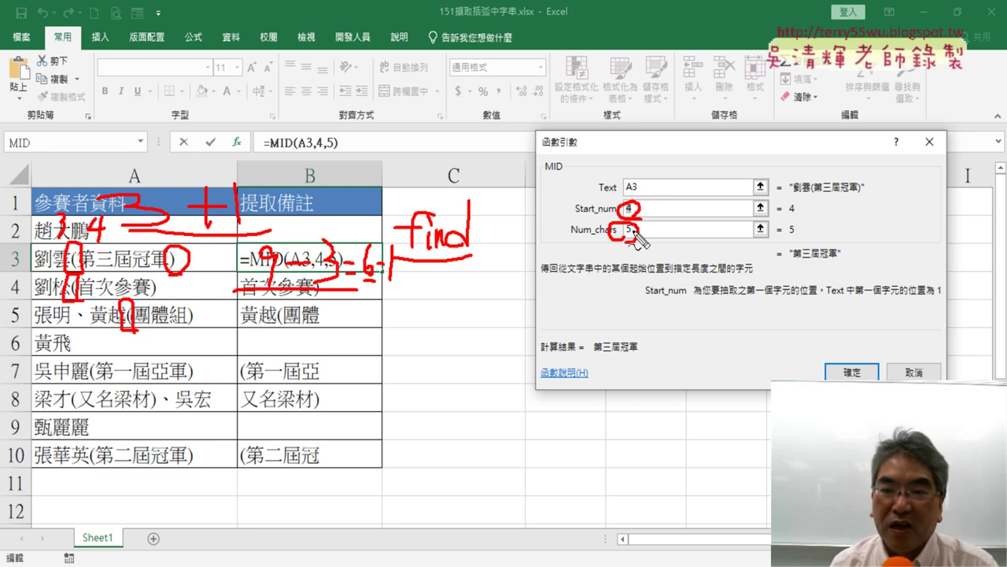
Clear the ink, confirm =MID(A3,4,5) and select B3:B10
key("Escape")
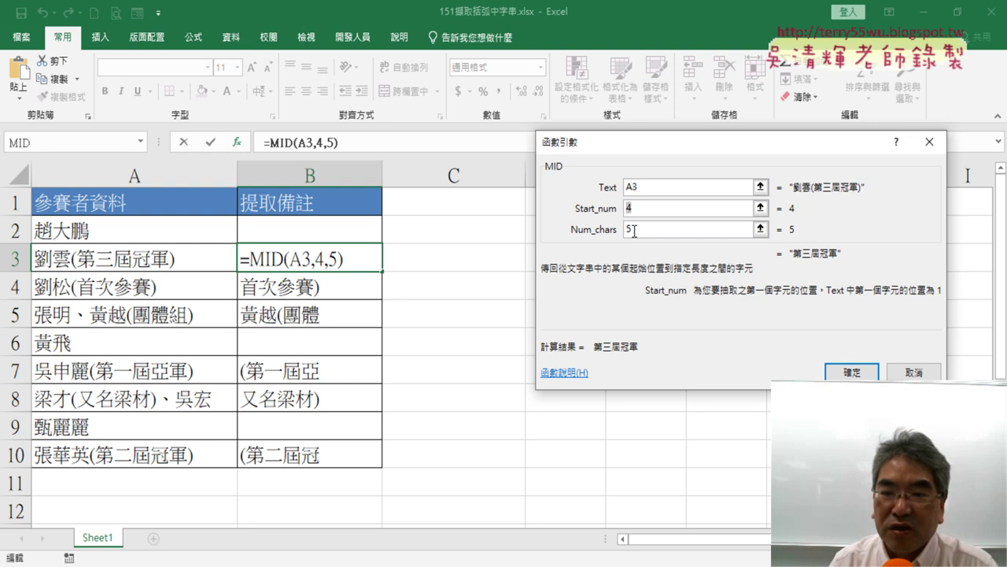
key("Return")
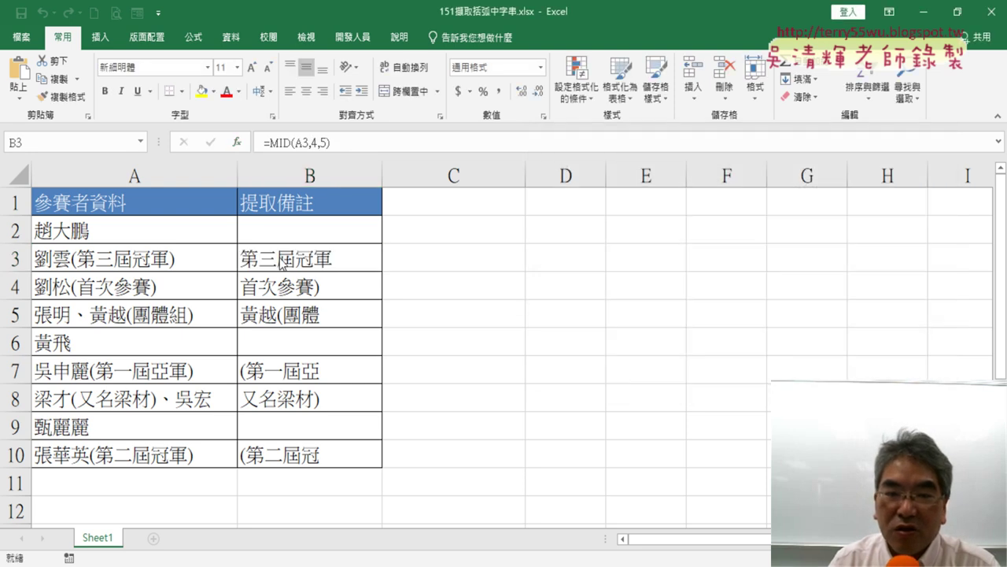
left_click_drag(285, 263, 308, 455)
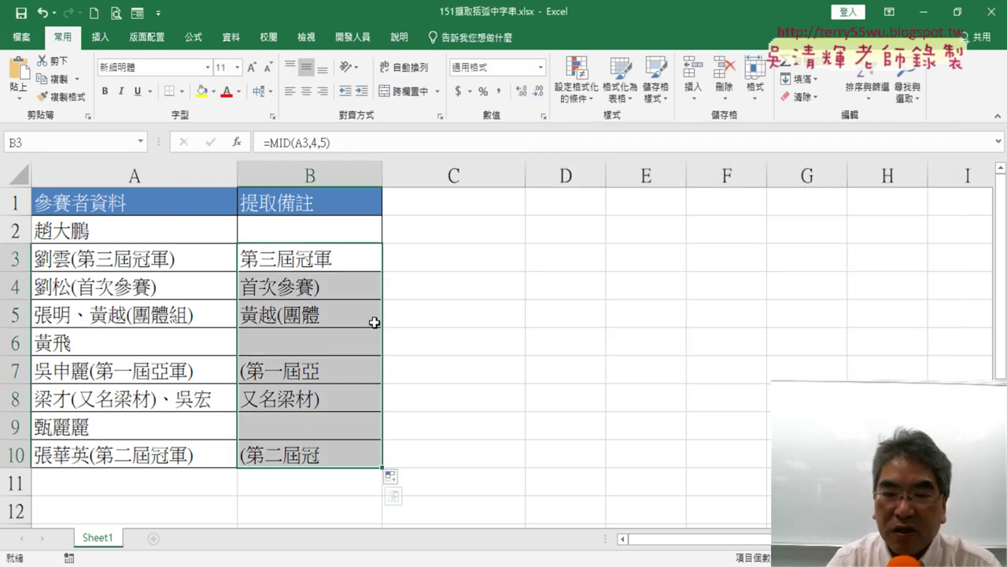
Clear the MID results from B3:B10 and pick FIND from the 文字 functions for B3
key("Delete")
left_click(344, 252)
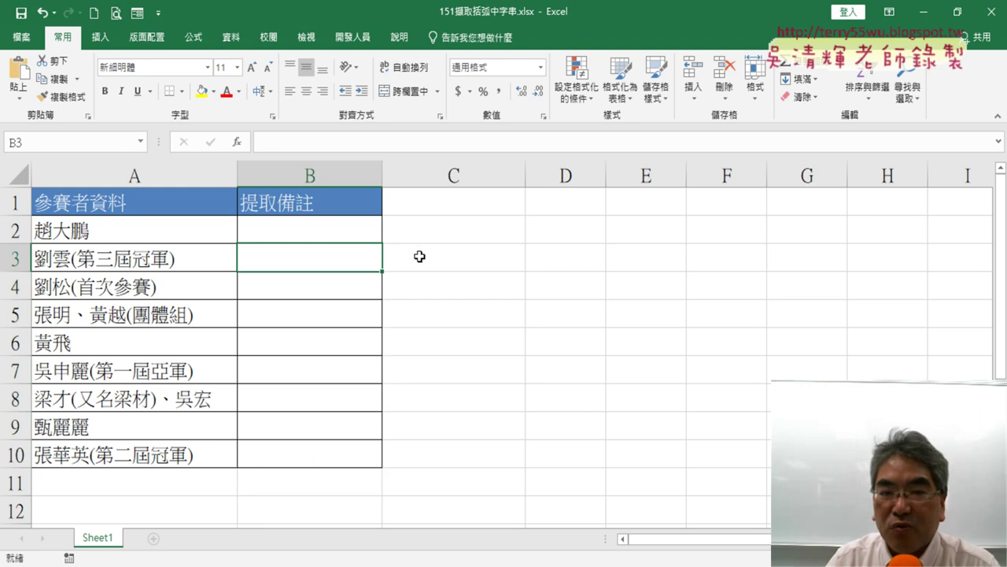
left_click(237, 142)
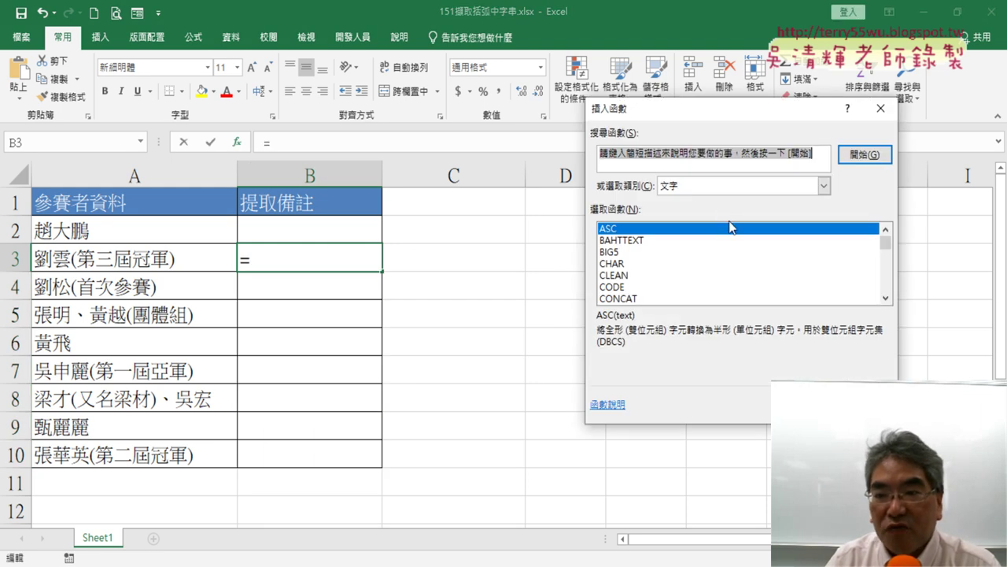
left_click(743, 185)
left_click(708, 189)
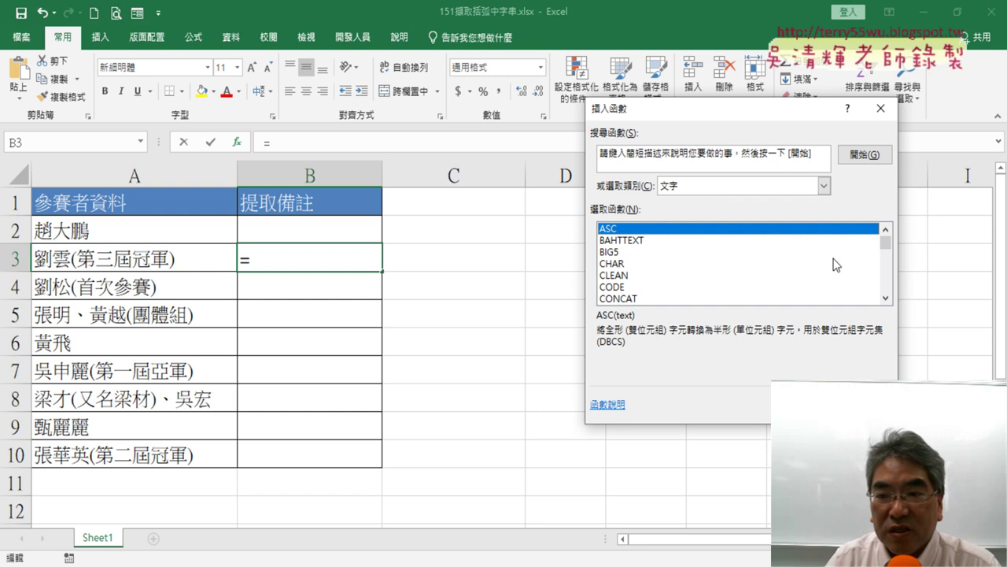
scroll(886, 300, "down", 1)
scroll(886, 300, "down", 1)
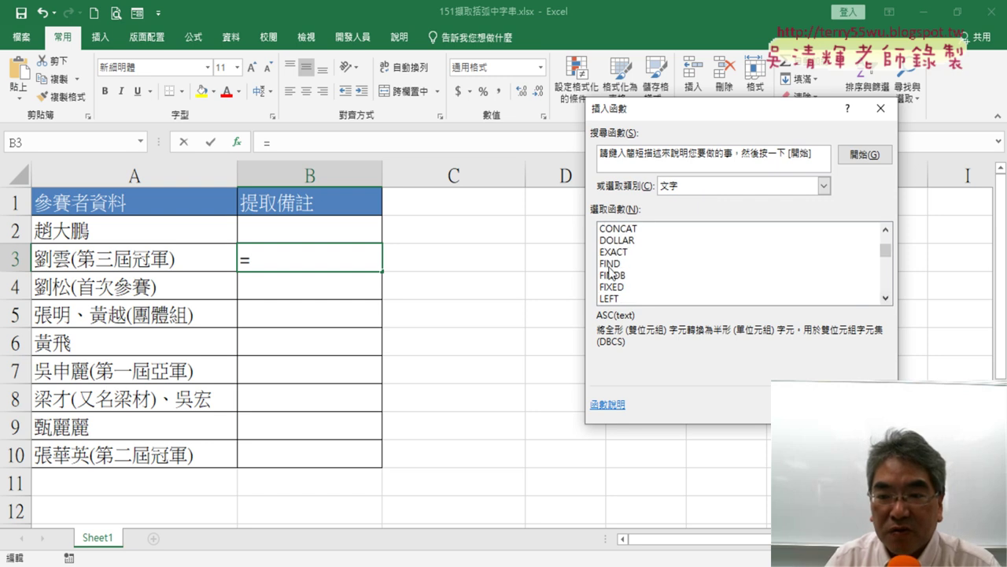
left_click(771, 263)
Enter FIND's Find_text as "(" and Within_text as cell A3
double_click(669, 264)
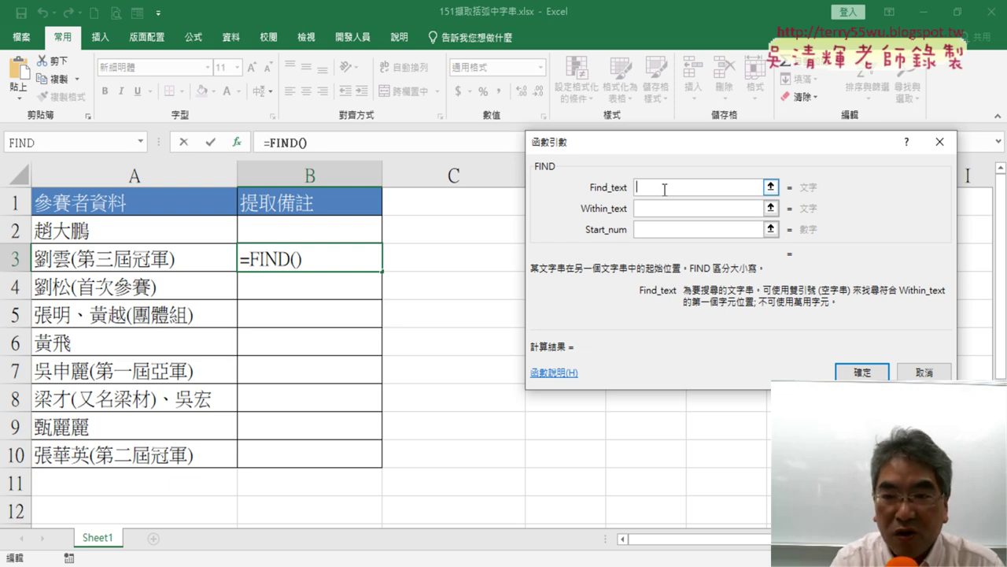
type("(")
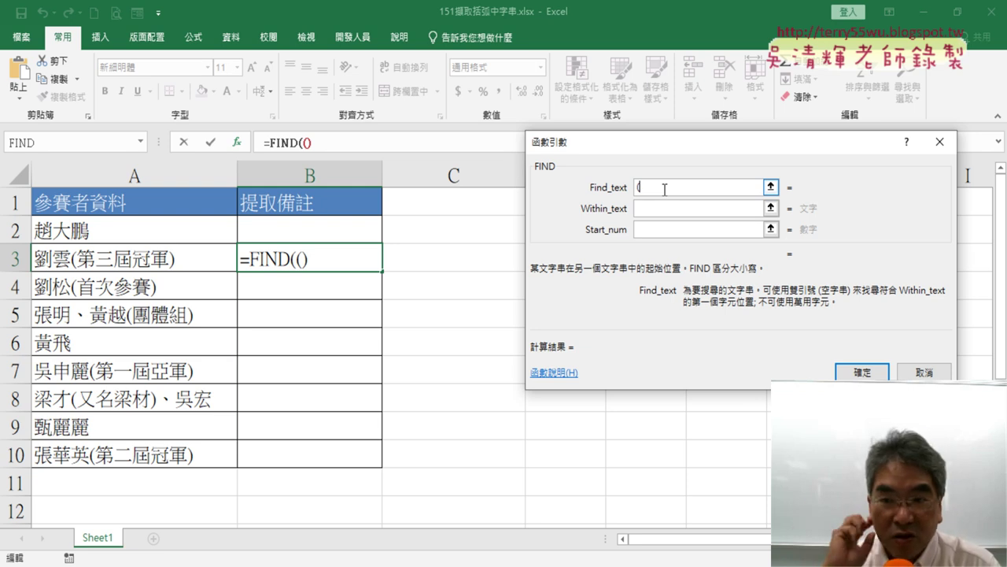
left_click(637, 208)
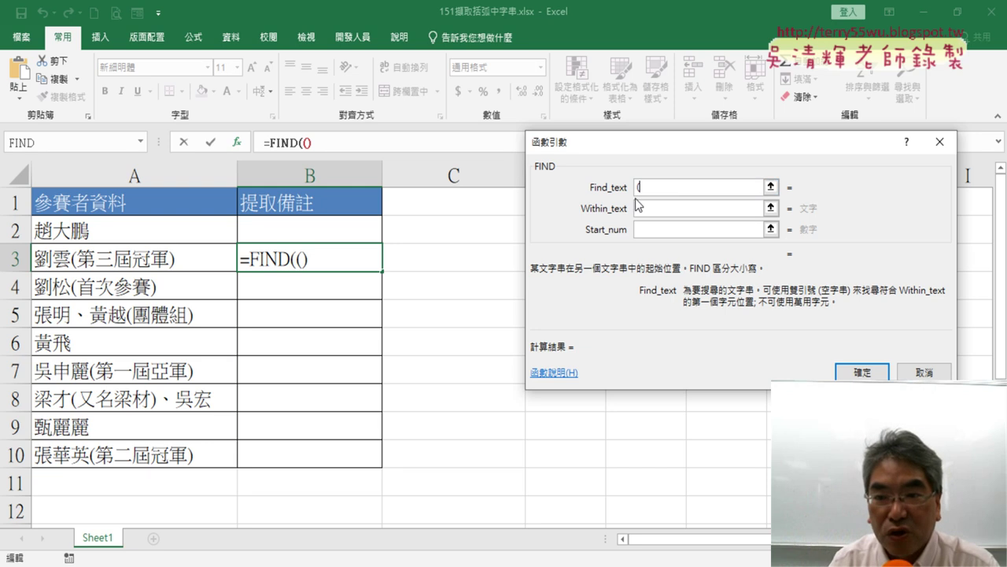
left_click(653, 208)
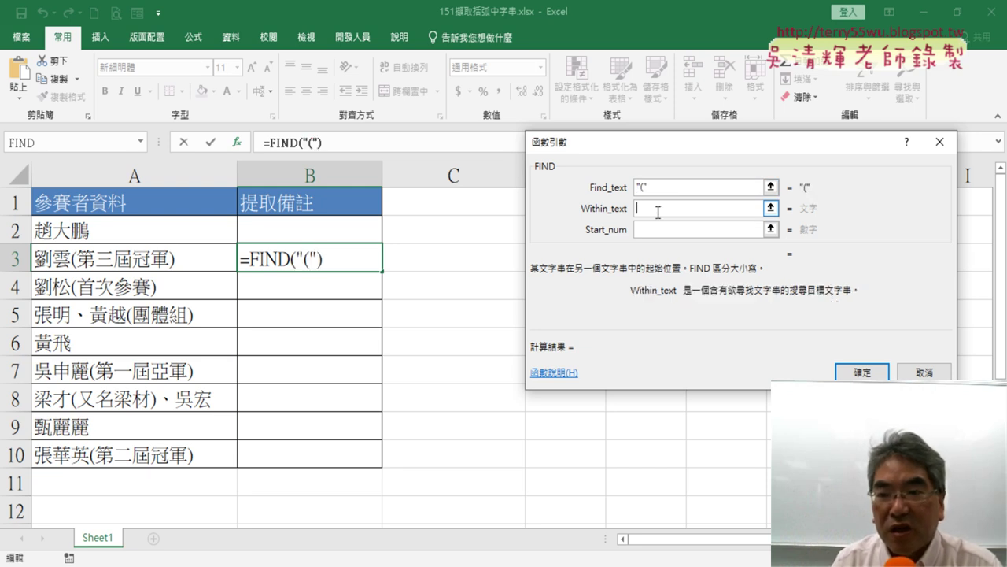
left_click(647, 188)
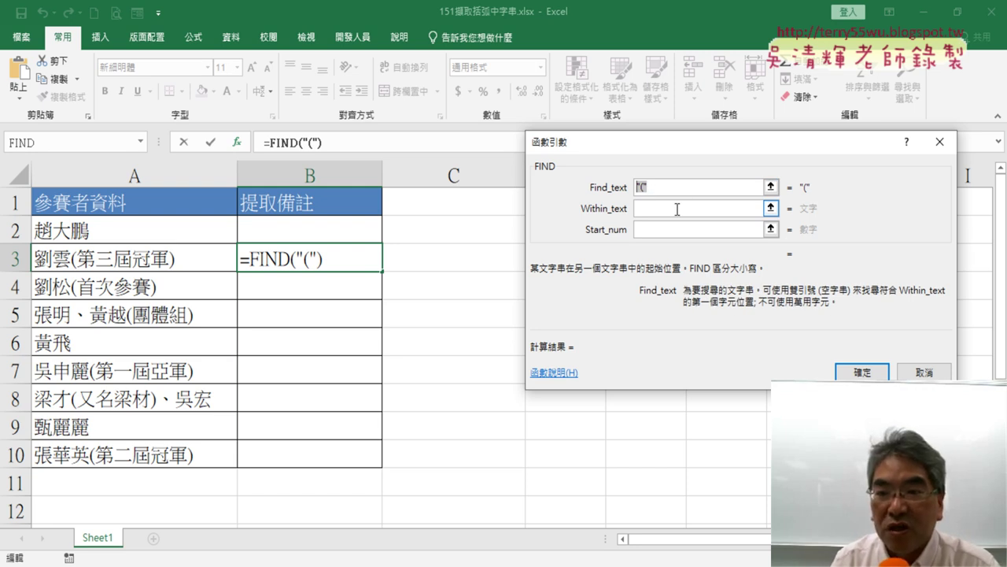
left_click(665, 211)
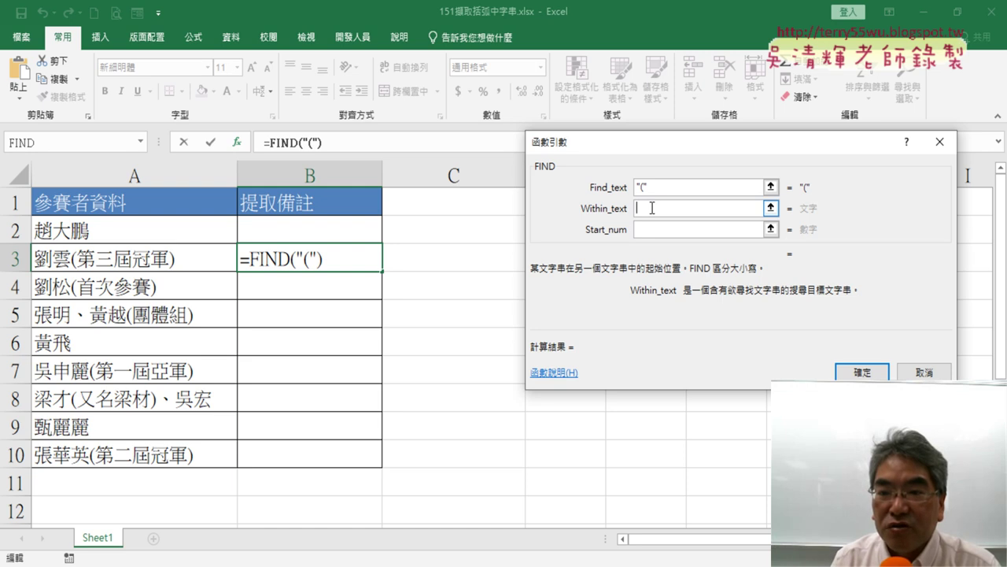
left_click(102, 265)
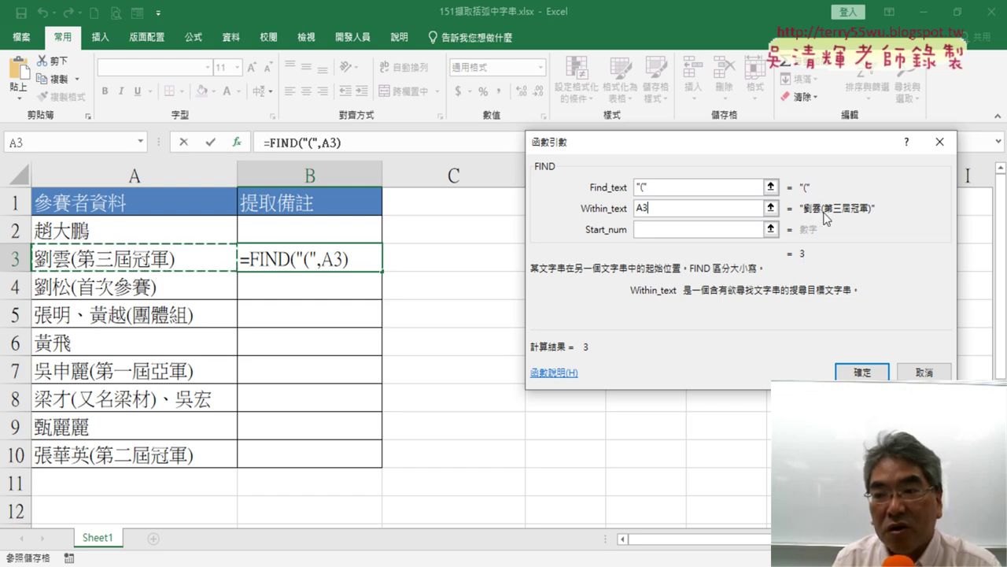
Try ")" as Find_text, revert to "(", and confirm =FIND("(",A3)
left_click(641, 188)
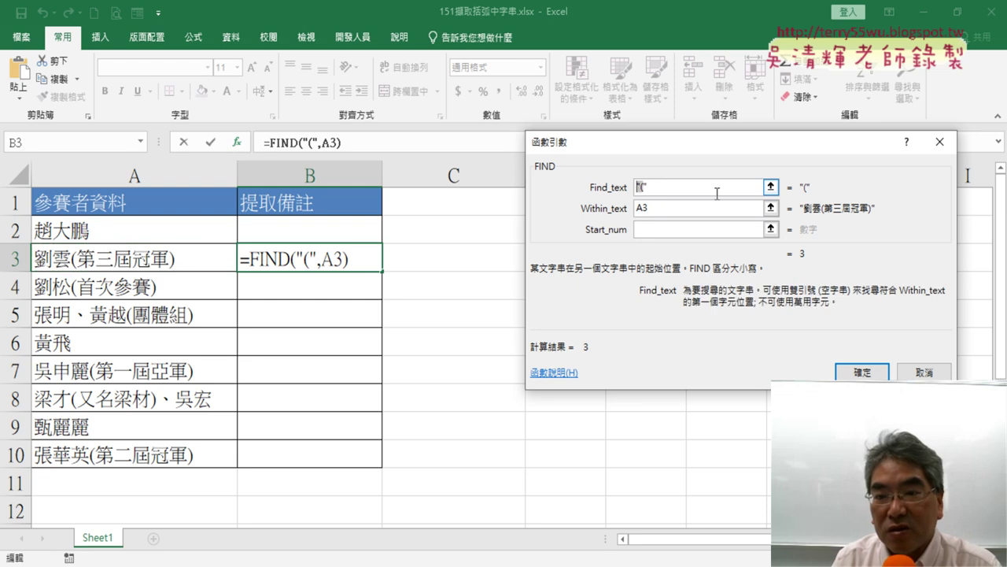
key("BackSpace")
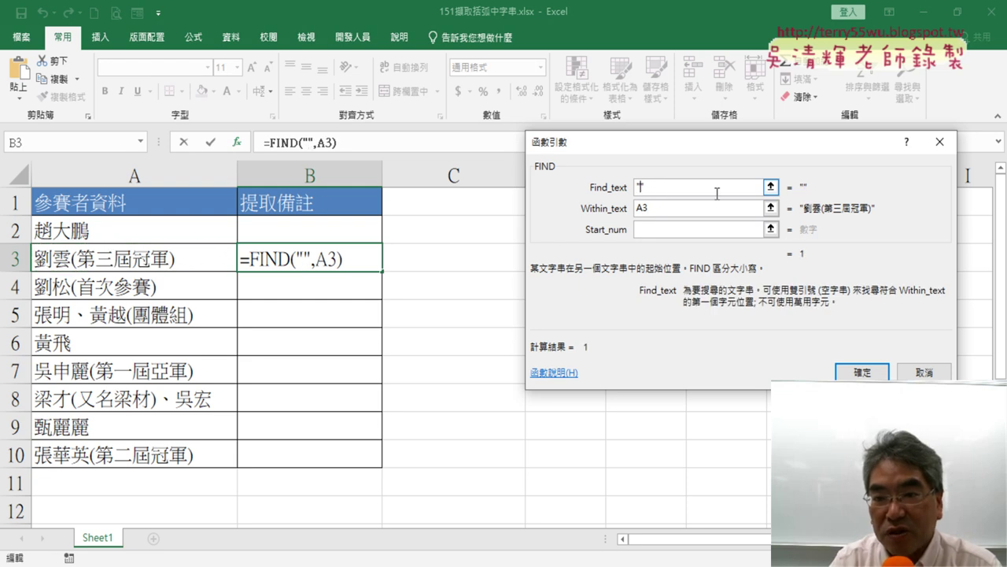
type("(")
key("BackSpace")
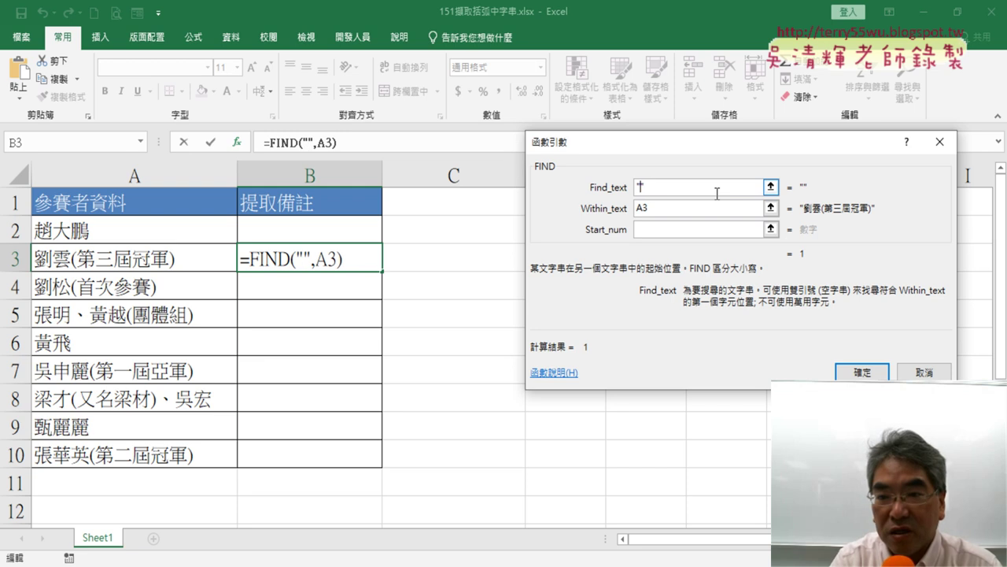
type(")")
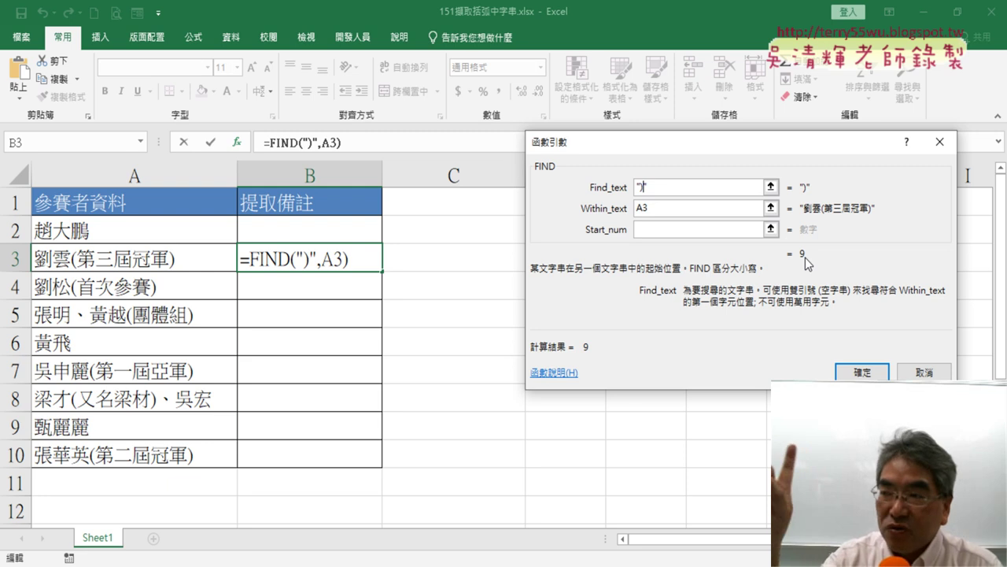
key("BackSpace")
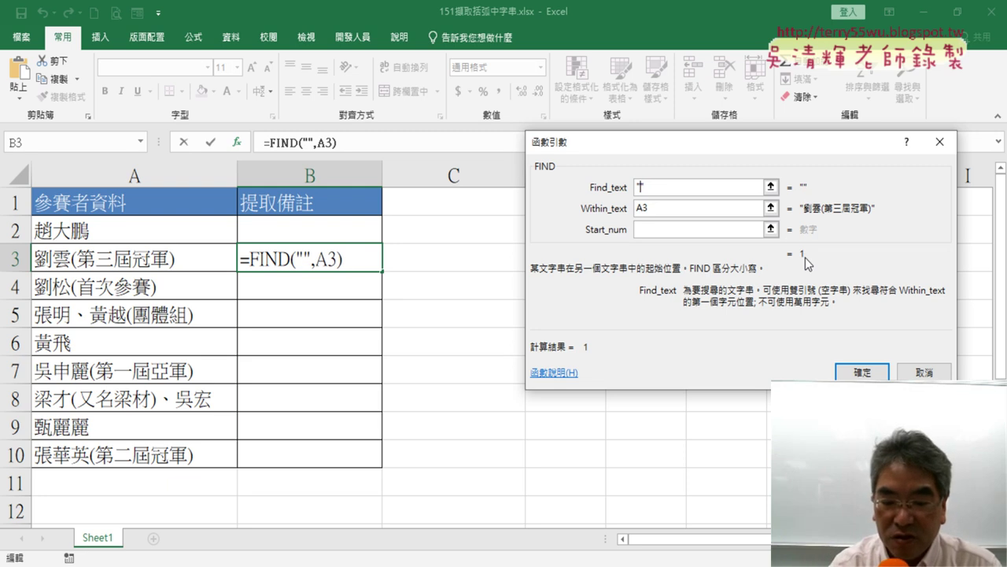
type("(")
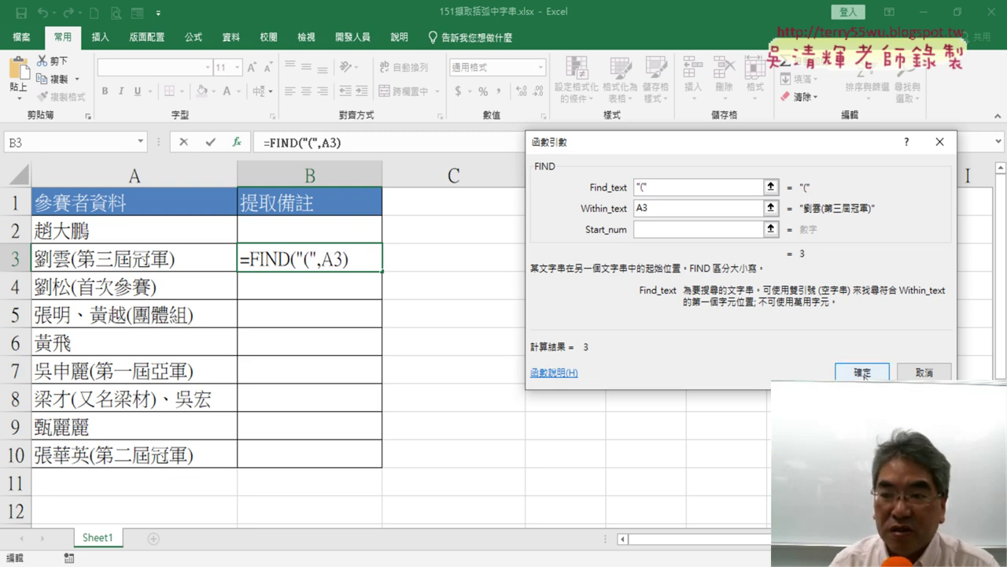
left_click(862, 372)
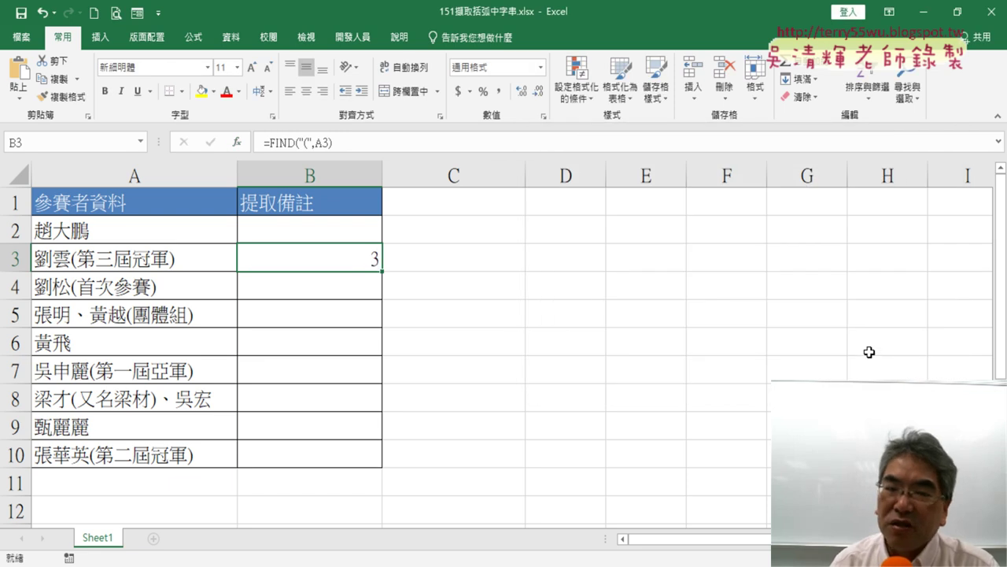
Fill the FIND formula from B3 down to B10 and up into B2
left_click_drag(381, 272, 368, 465)
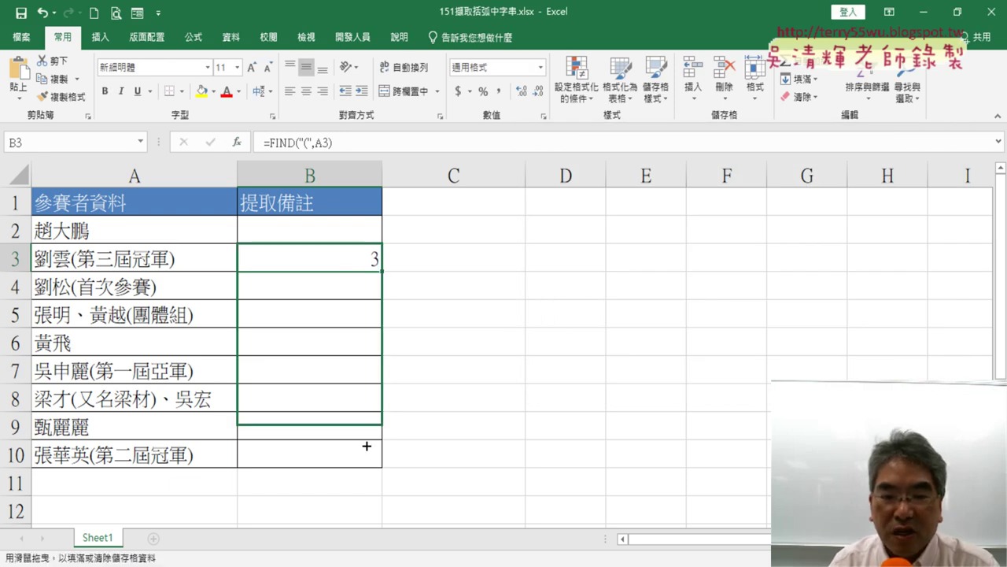
left_click(376, 264)
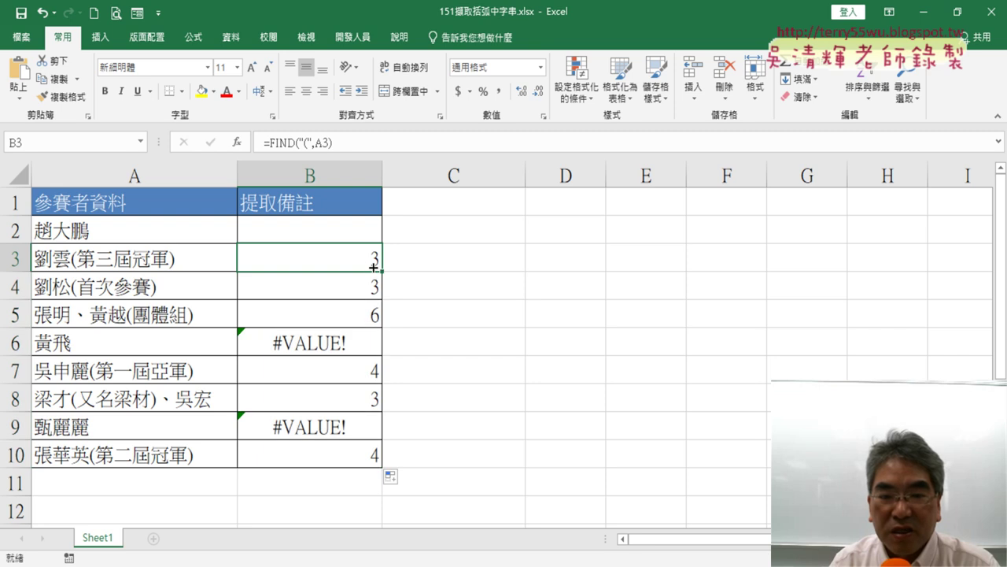
left_click_drag(381, 272, 382, 227)
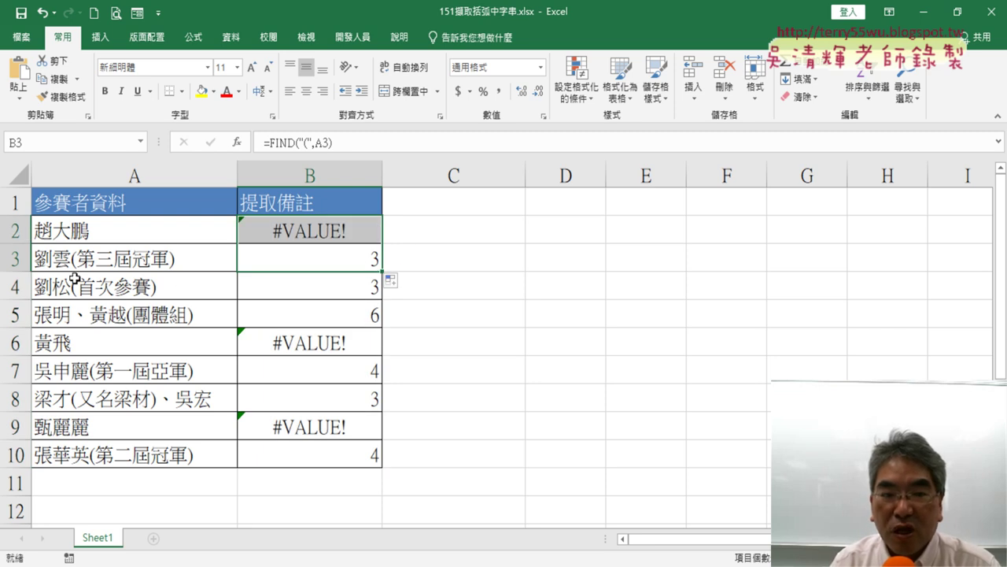
Inspect B2's #VALUE! result, then select the FIND expression in B3's formula bar
left_click(326, 252)
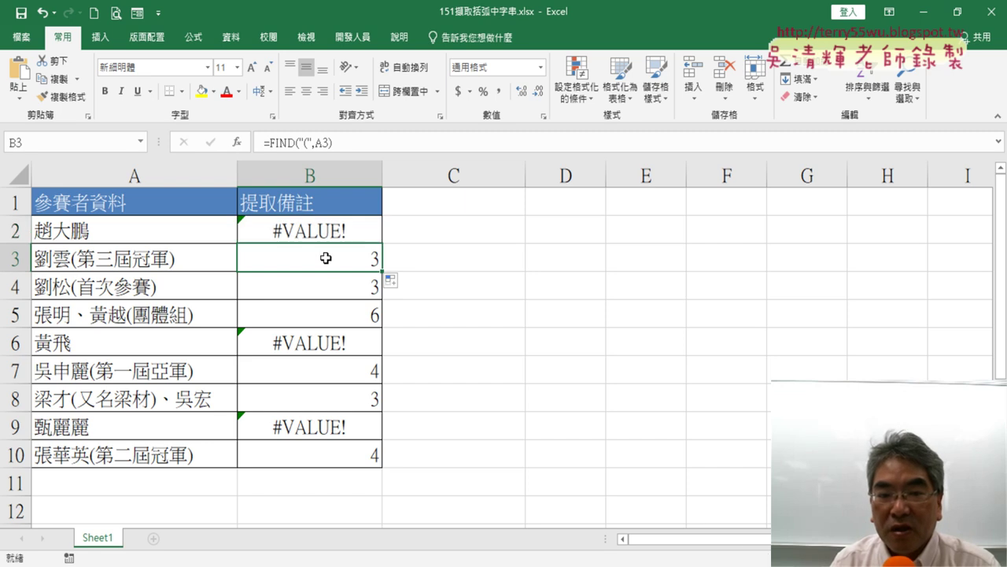
left_click(320, 235)
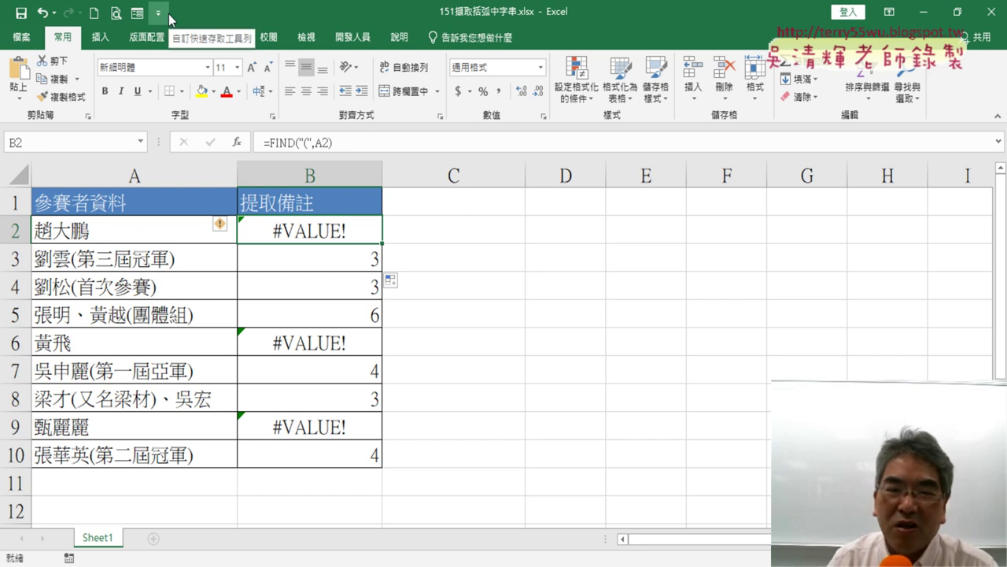
left_click(348, 262)
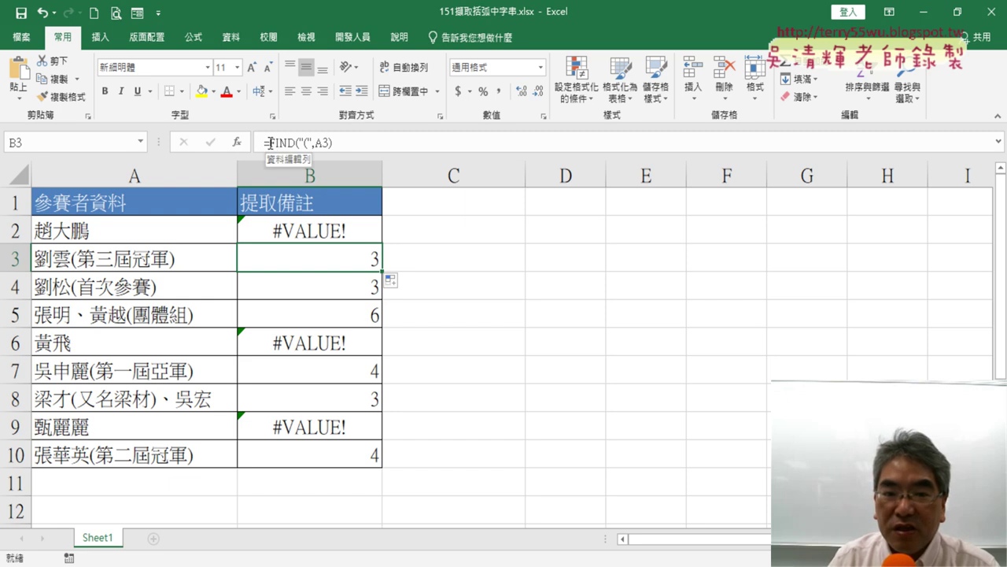
left_click_drag(270, 143, 354, 141)
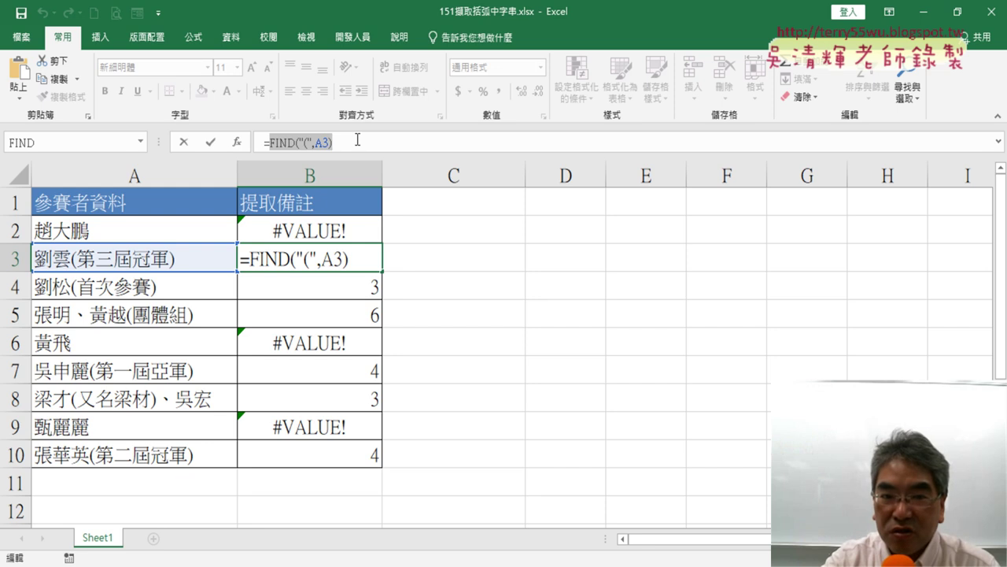
Cut FIND("(",A3) out of B3's formula and pick MID from the function list
right_click(312, 147)
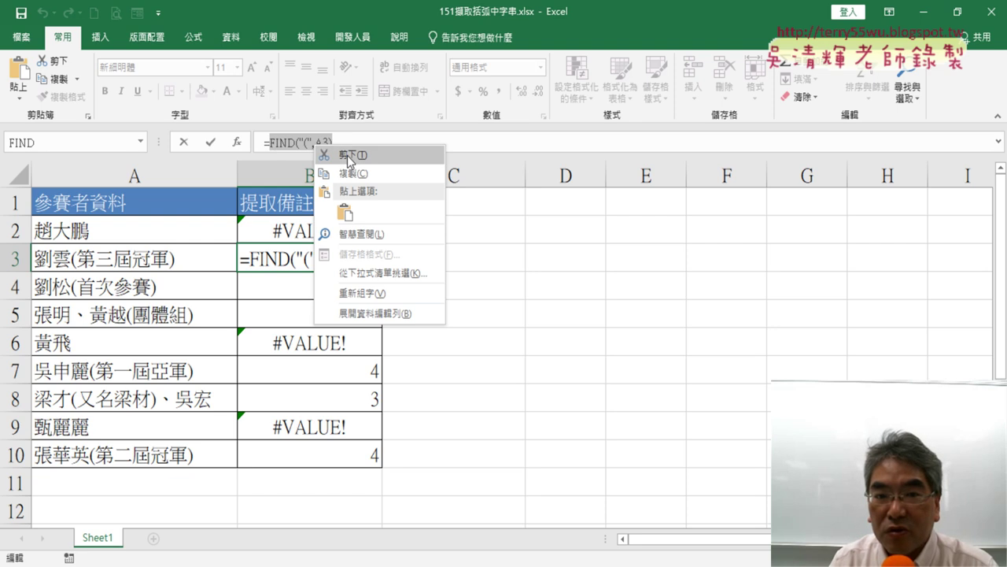
left_click(348, 156)
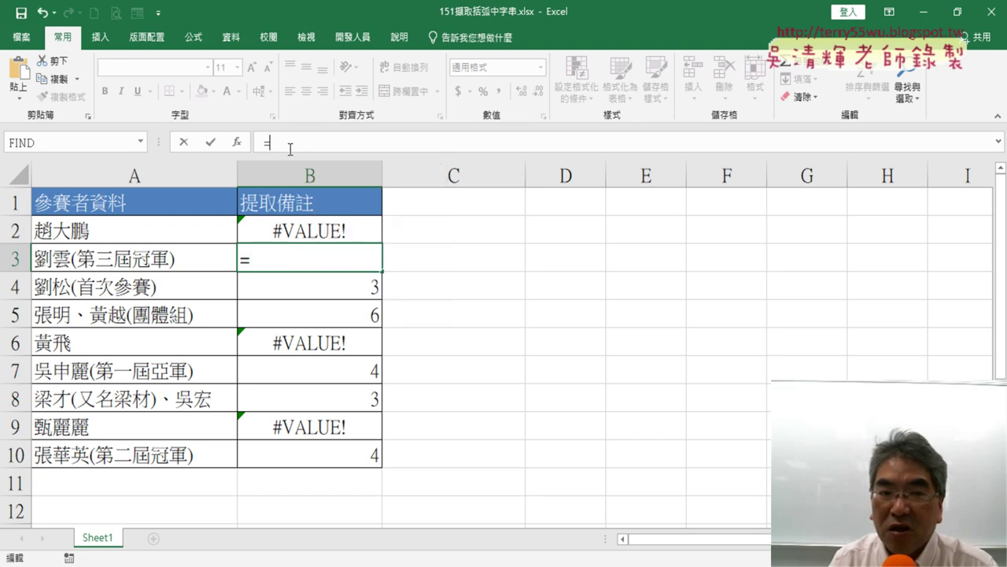
left_click(236, 143)
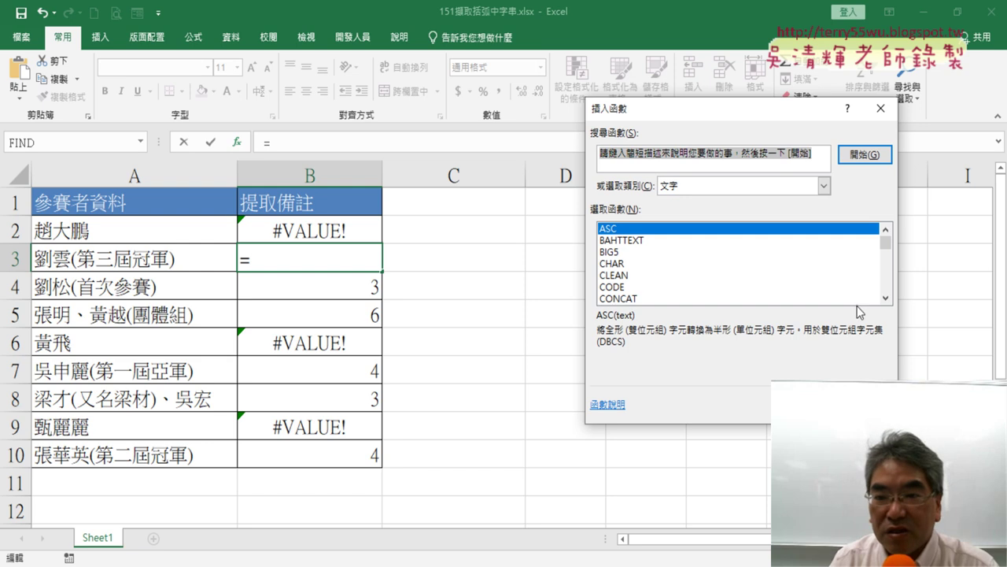
double_click(886, 298)
scroll(892, 300, "down", 1)
scroll(891, 300, "down", 1)
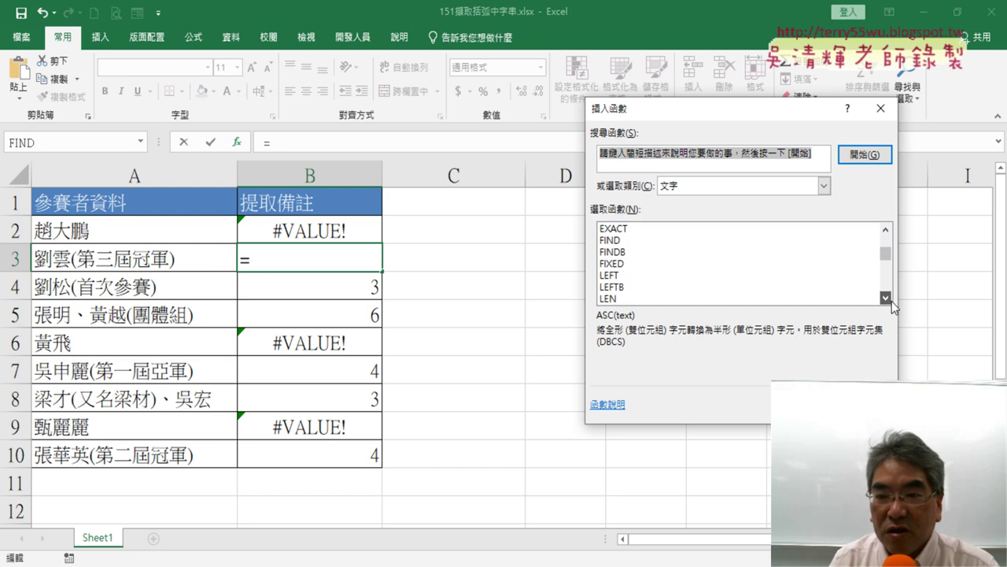
scroll(891, 301, "down", 1)
scroll(883, 299, "down", 1)
left_click(621, 275)
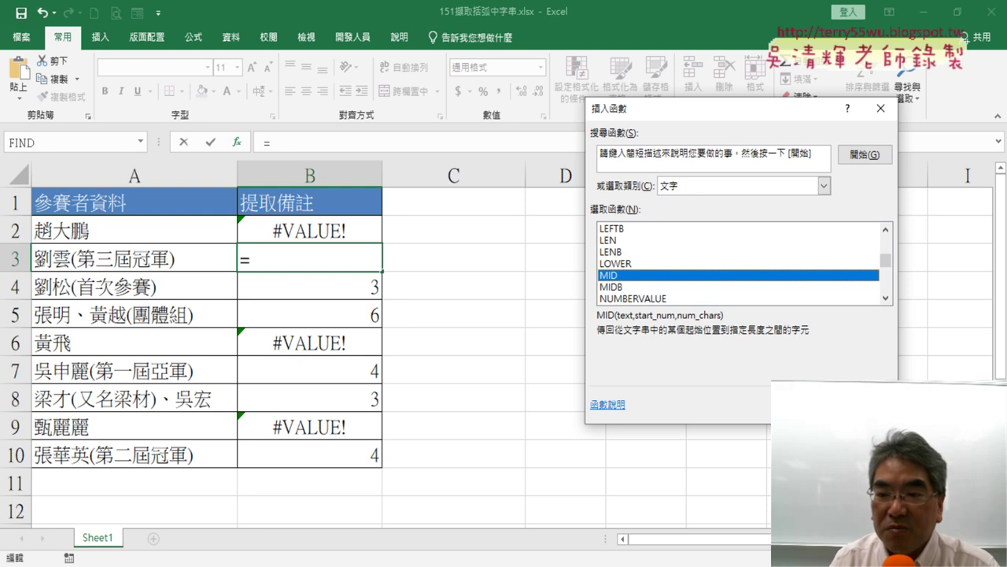
Set MID's Text to A3 and Start_num to the pasted FIND("(",A3)+1
left_click(805, 404)
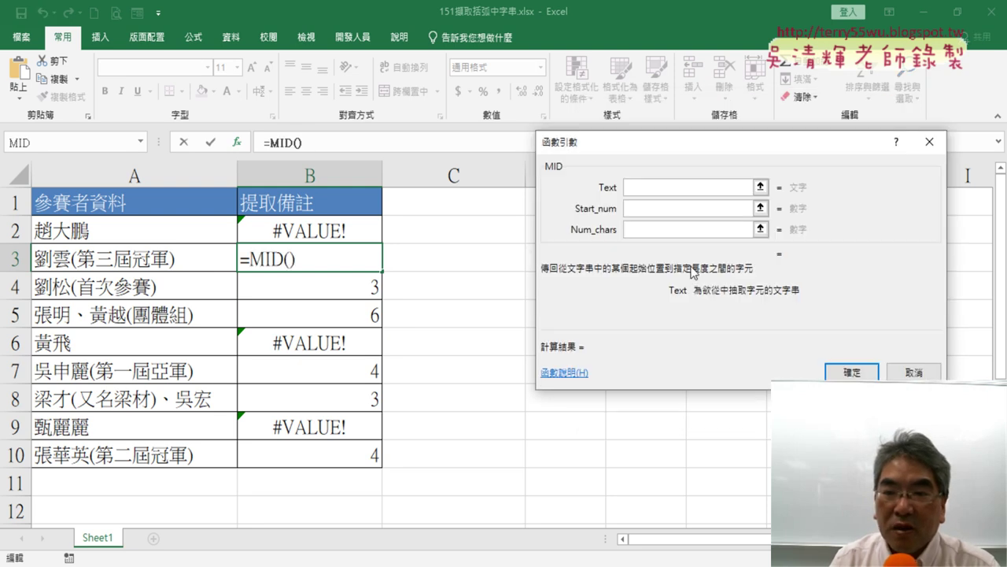
left_click(135, 261)
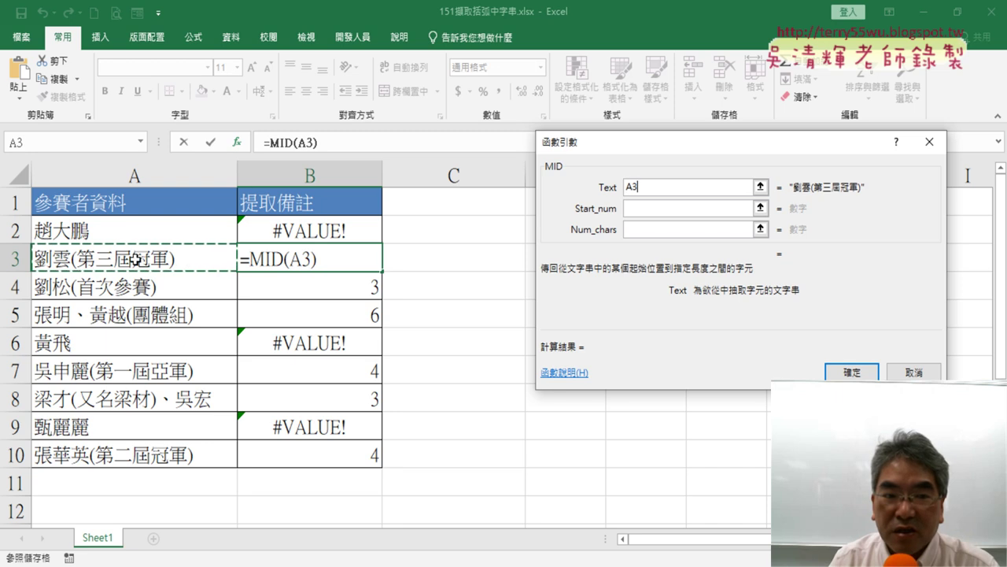
left_click(634, 208)
right_click(640, 207)
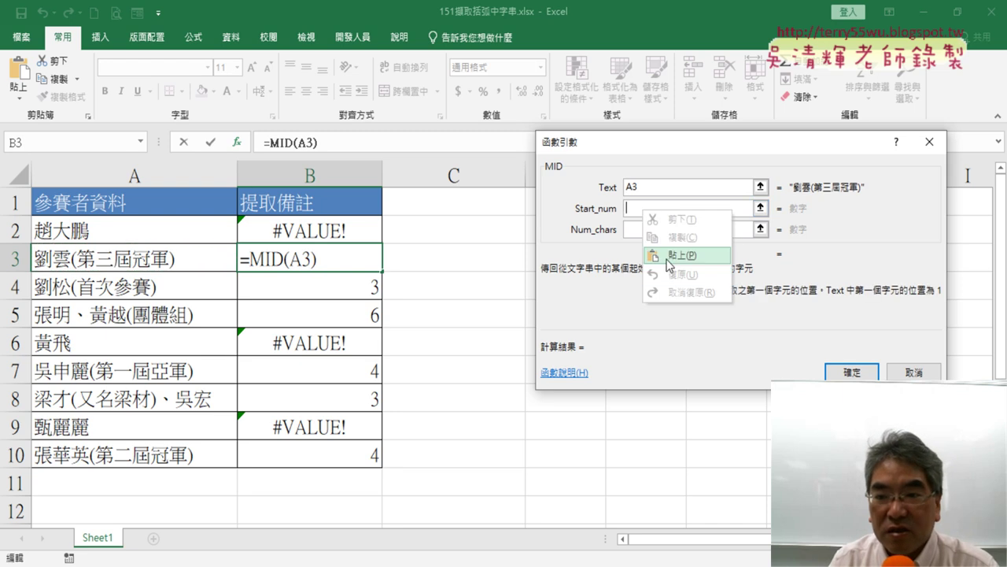
left_click(712, 255)
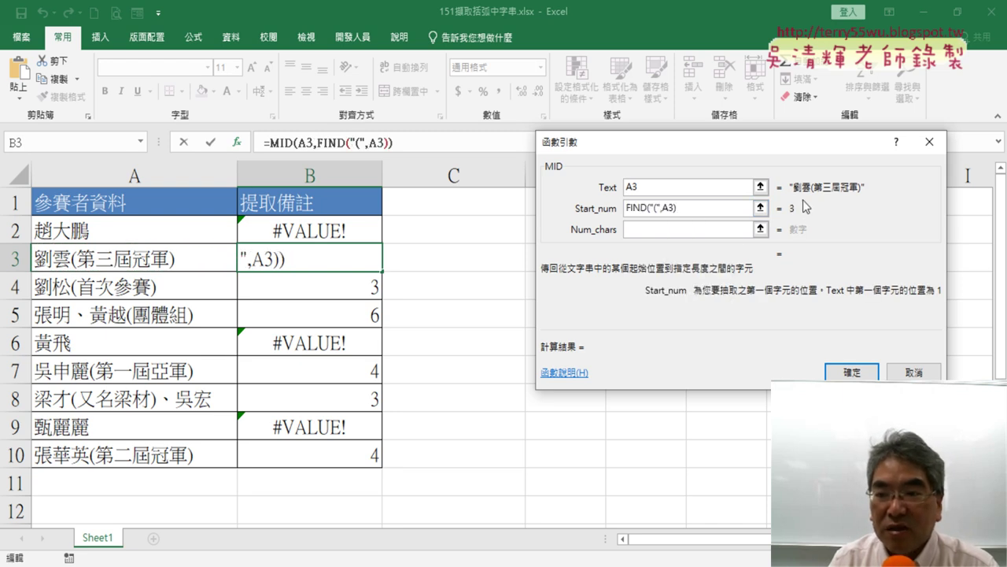
type("+1")
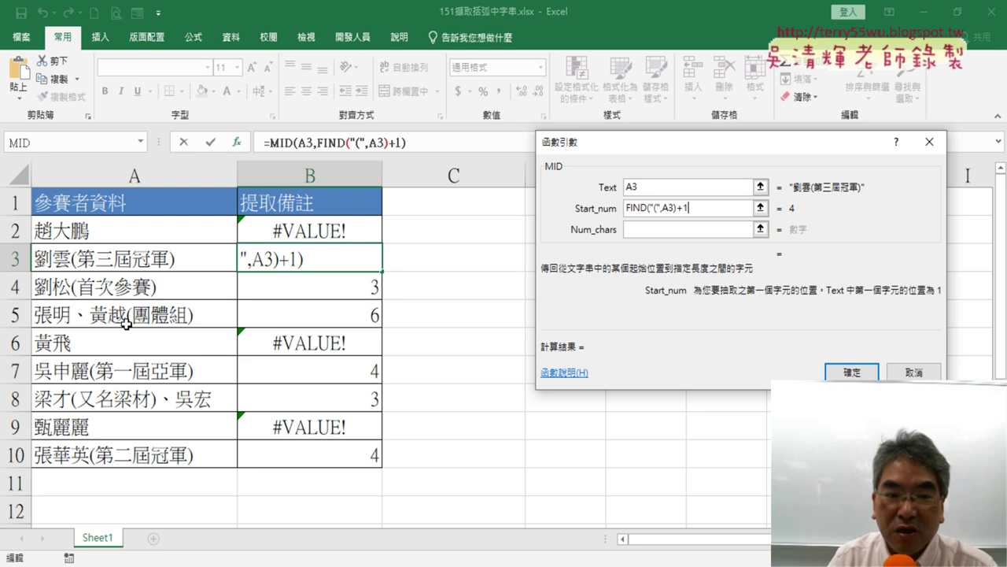
left_click(650, 230)
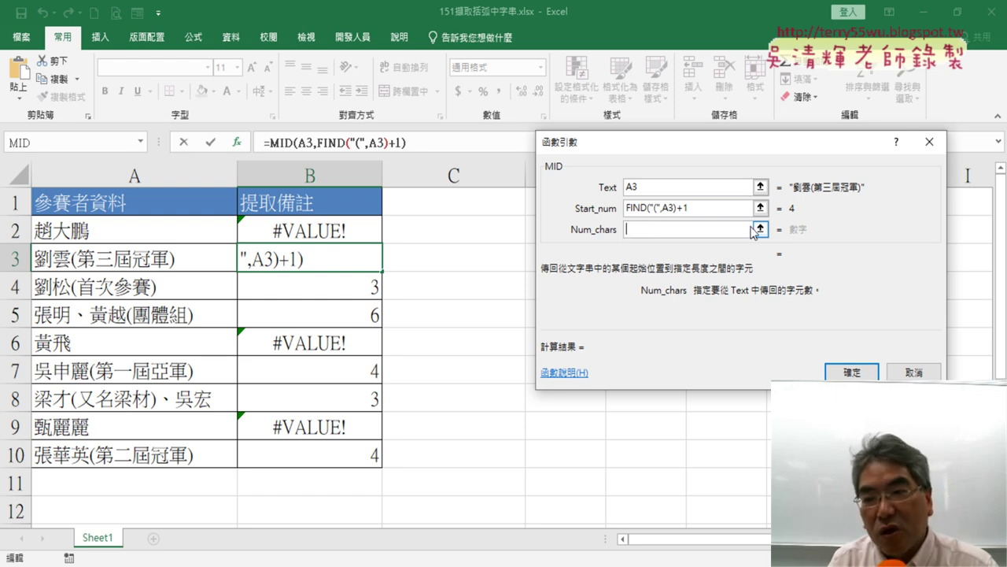
Set Num_chars to FIND(")",A3)-FIND("(",A3)-1 and confirm the MID formula
right_click(654, 230)
left_click(684, 277)
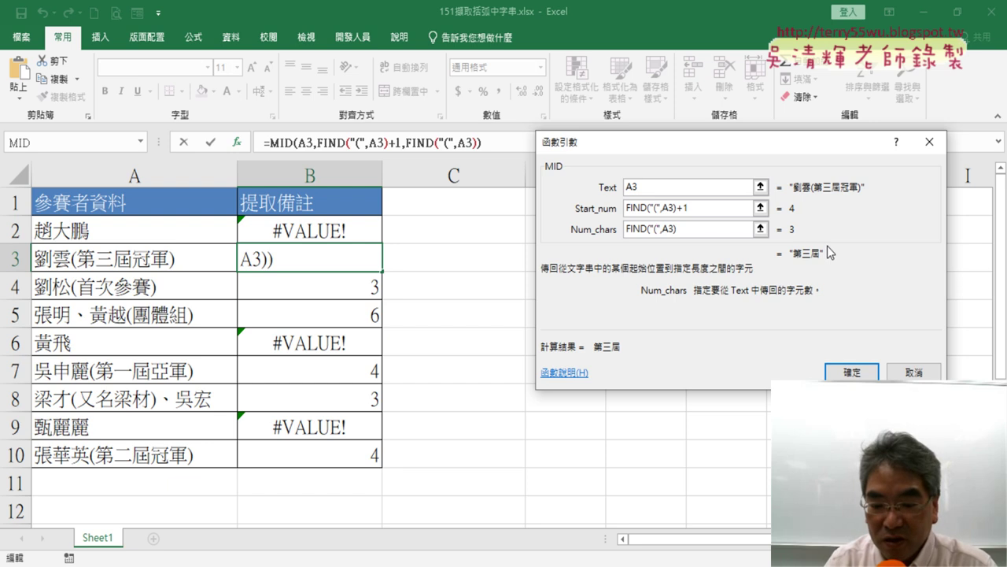
key("BackSpace")
type(")")
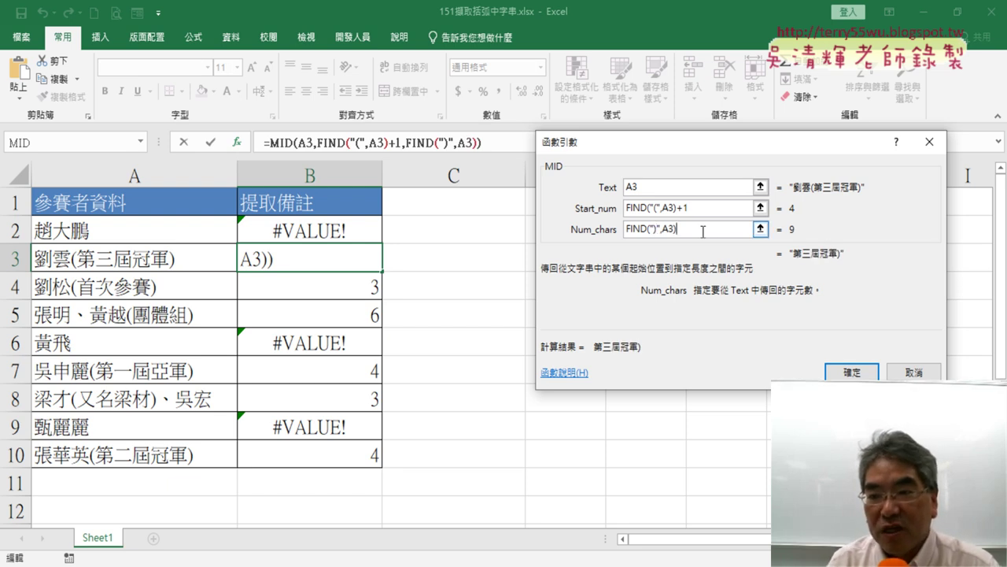
type("-FIND(\"(\",A3)")
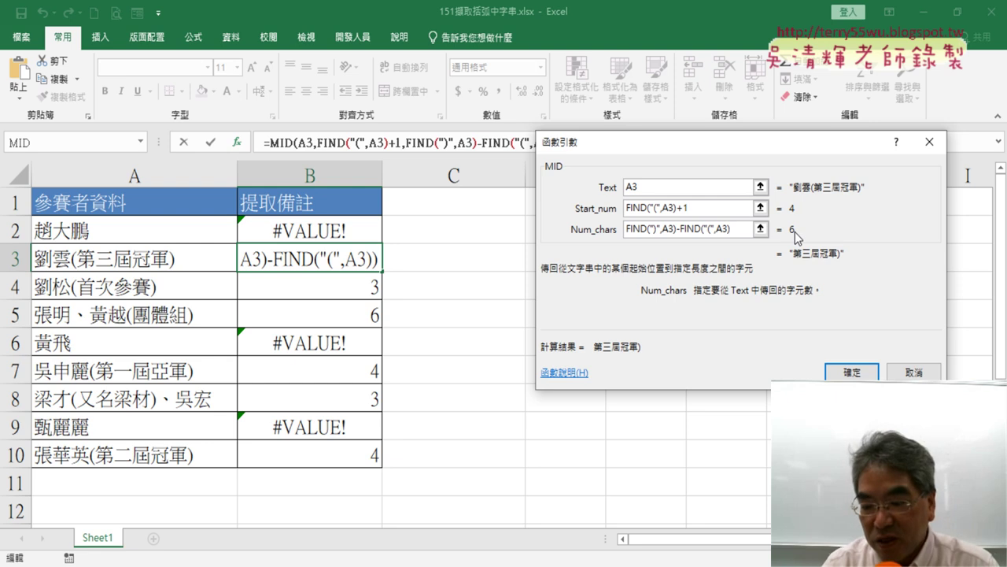
type("-1")
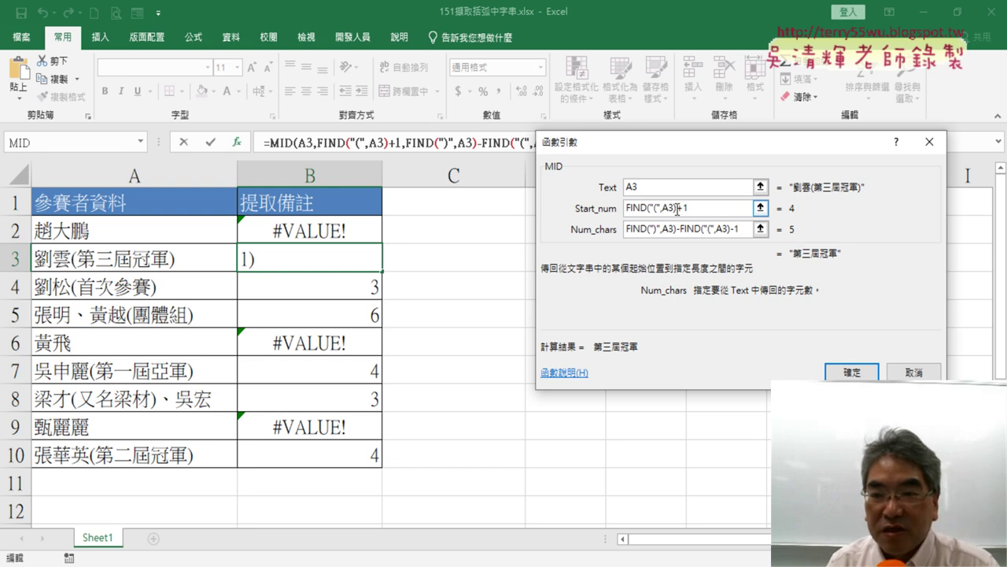
left_click_drag(677, 209, 620, 214)
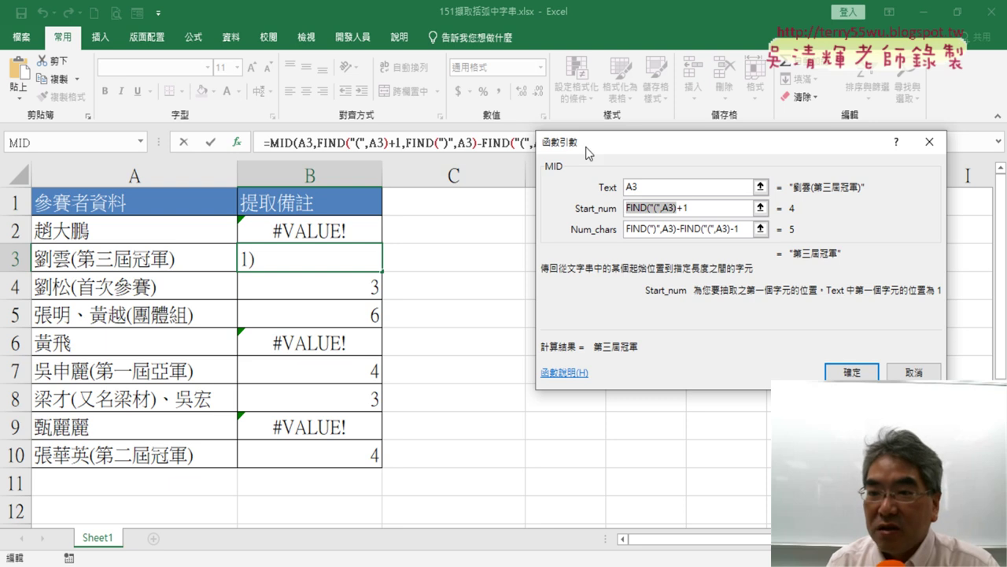
left_click(642, 228)
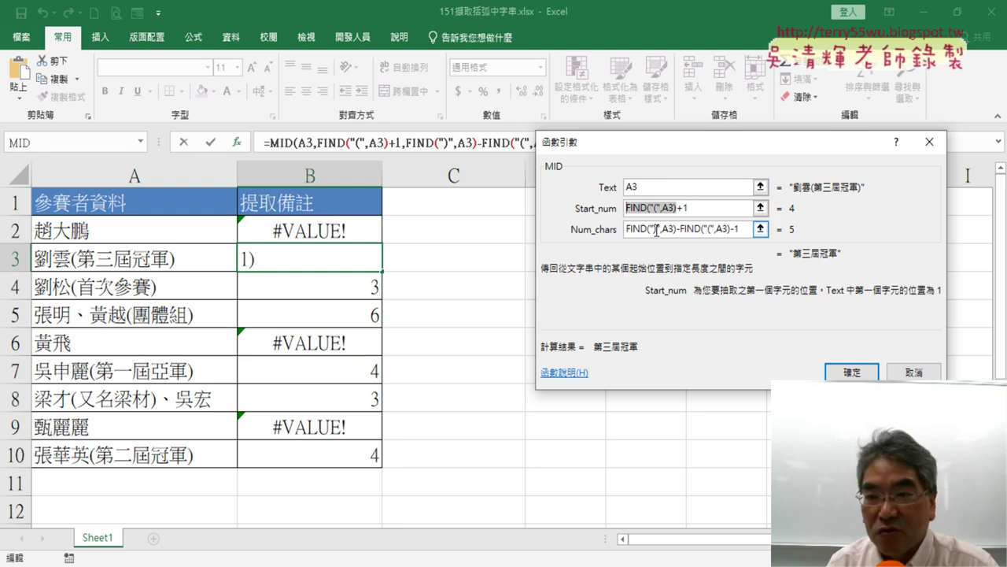
left_click(686, 208)
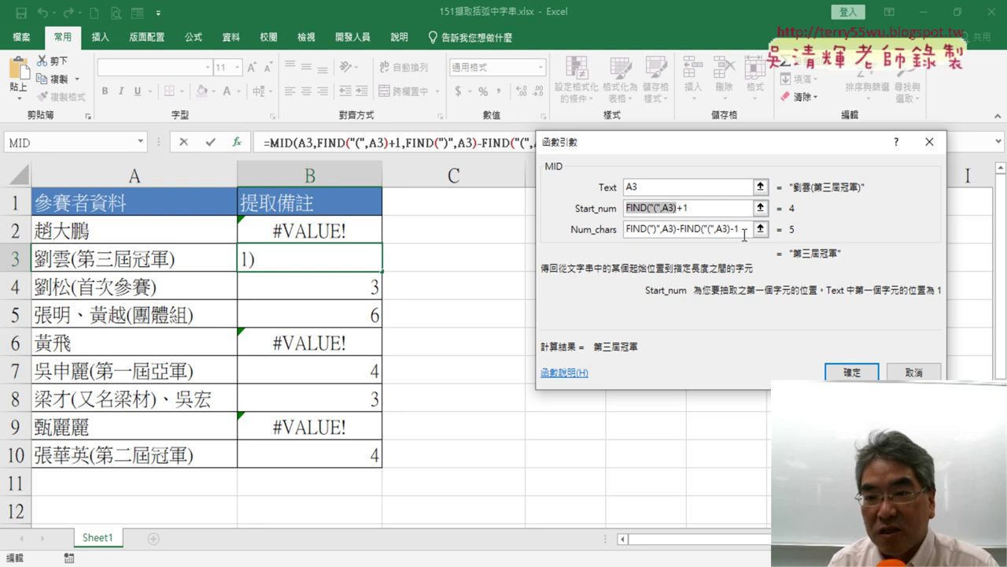
left_click(854, 372)
Fill B3's MID/FIND formula down to B10 and up into B2
left_click_drag(382, 272, 381, 464)
left_click(357, 259)
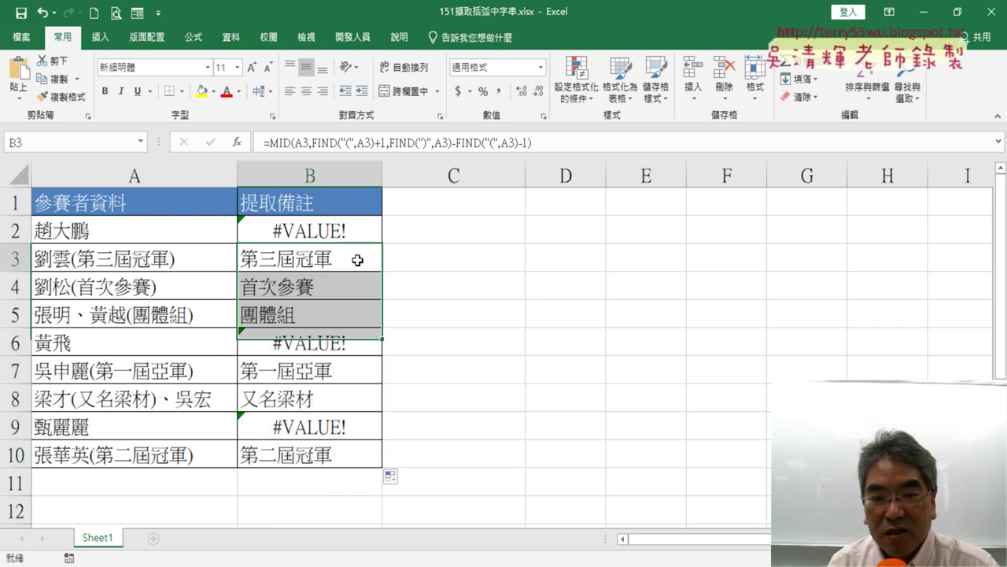
left_click_drag(383, 271, 380, 228)
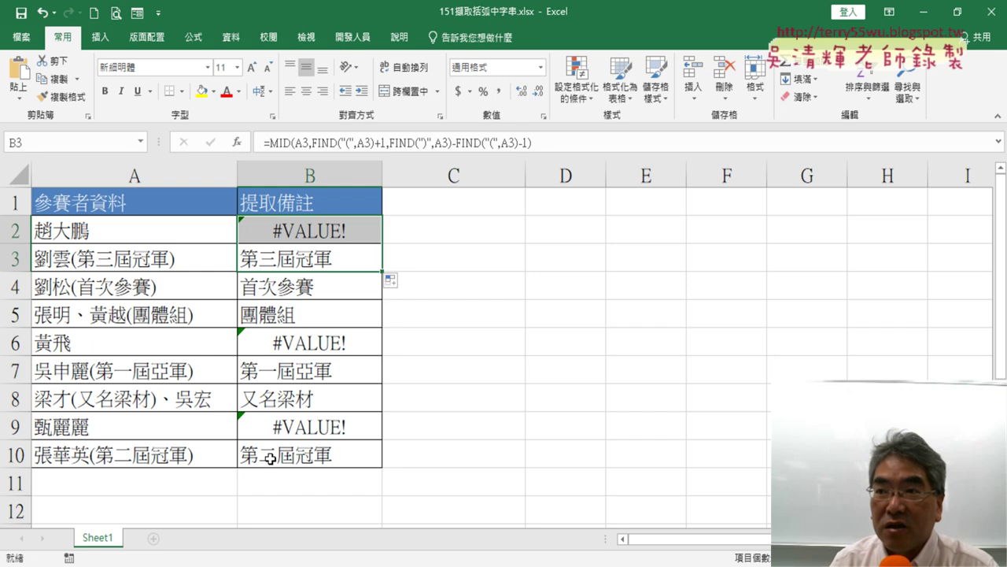
left_click(306, 261)
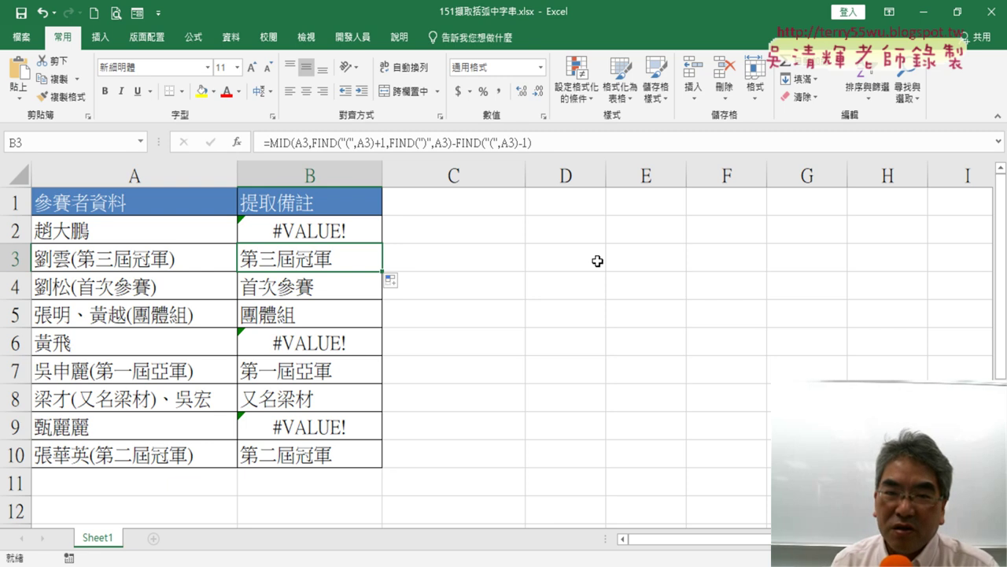
left_click(303, 231)
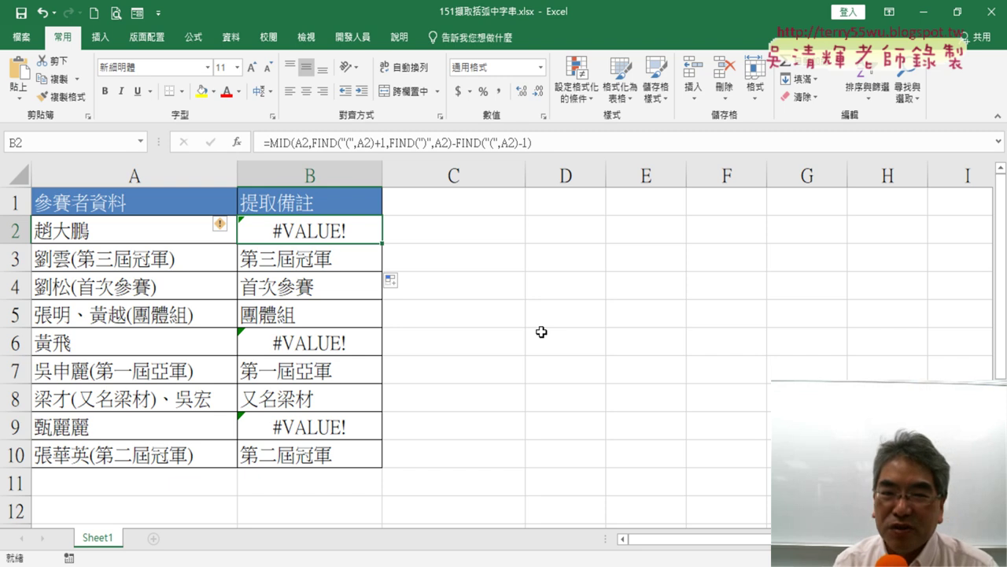
key("Delete")
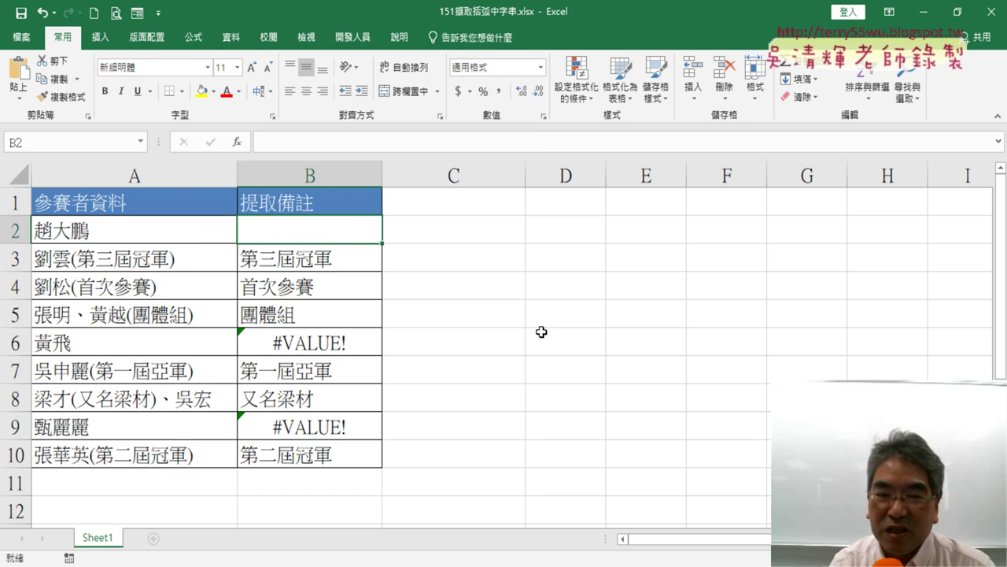
key("Down")
key("Down")
key("Down")
key("Down")
key("Delete")
key("Down")
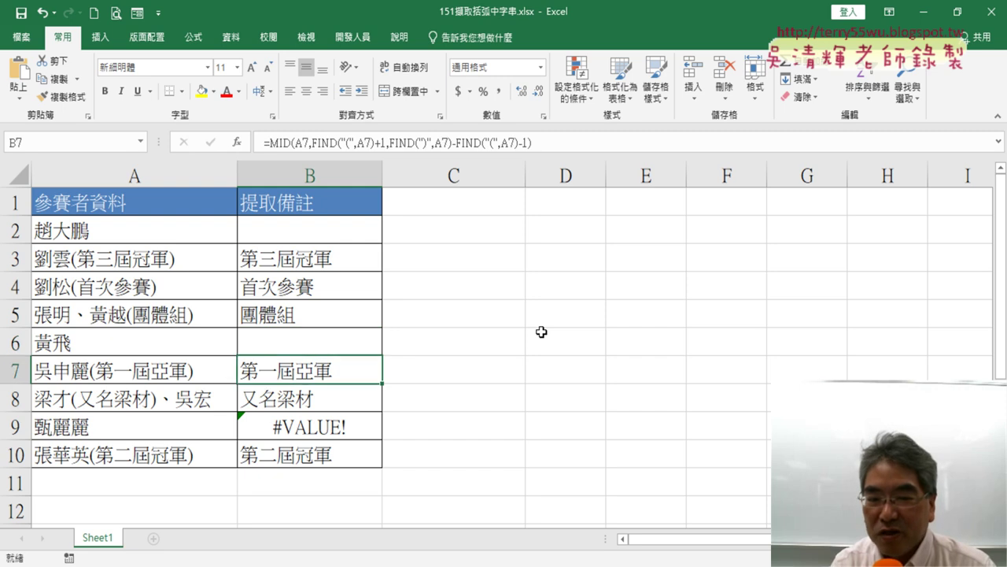
key("Down")
key("Down")
key("Delete")
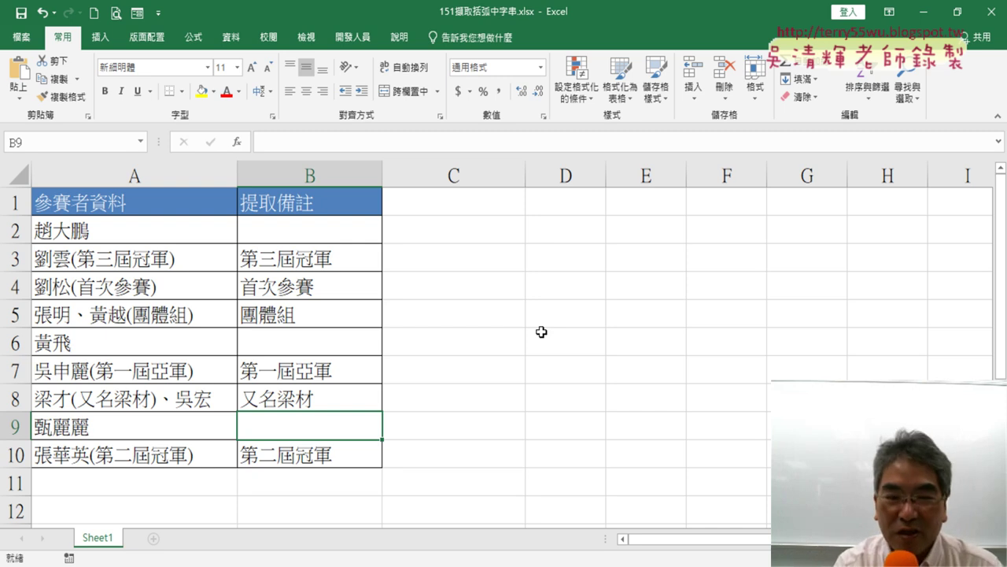
key("ctrl+z")
key("ctrl+z")
key("ctrl+z")
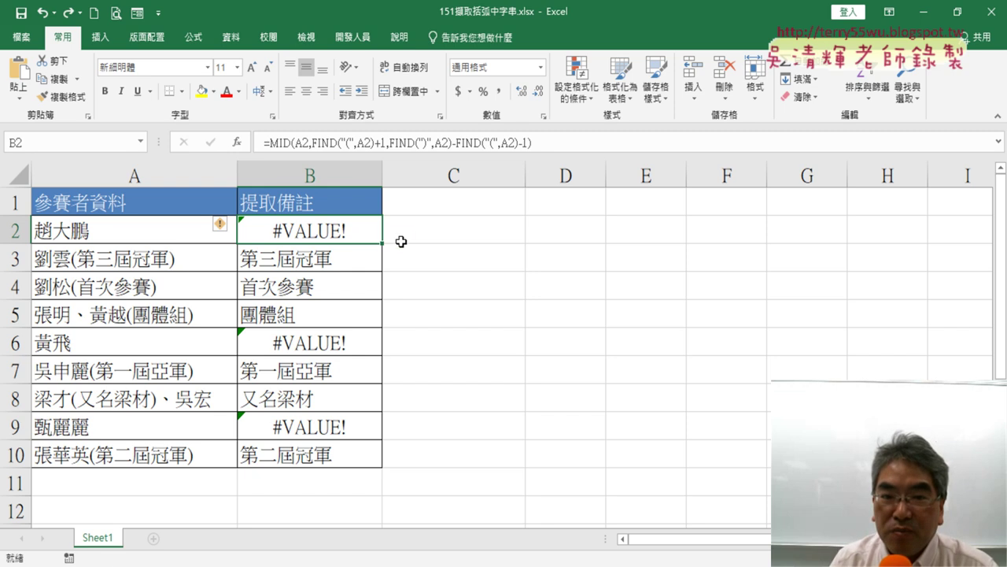
Choose IFERROR from the logical functions for cell C2
left_click(466, 236)
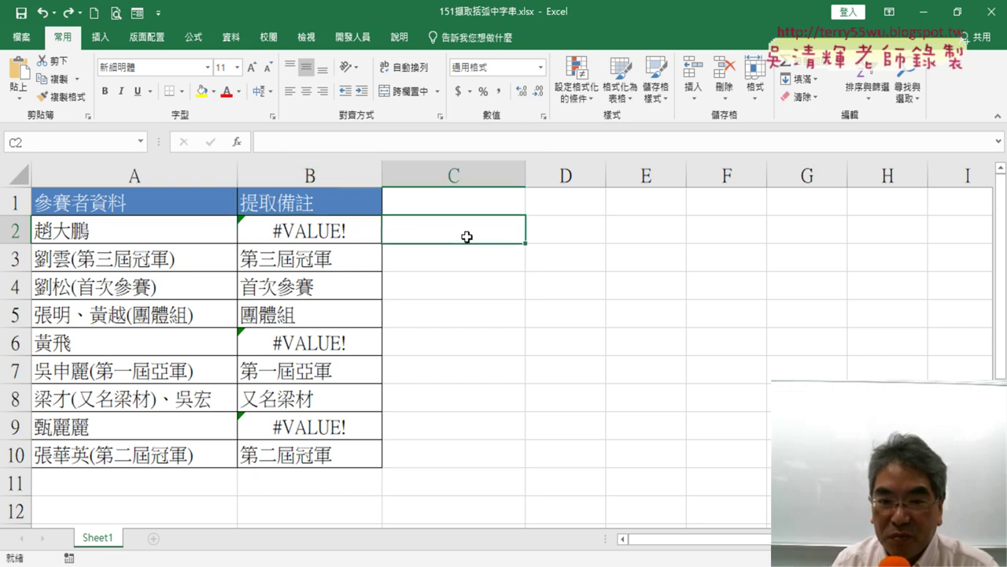
left_click(236, 146)
left_click(758, 188)
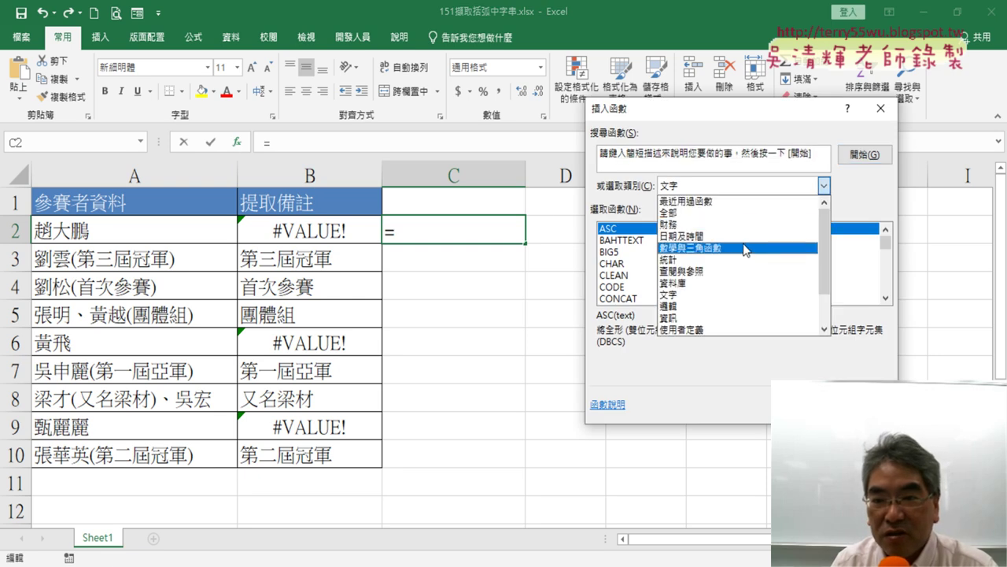
left_click(735, 306)
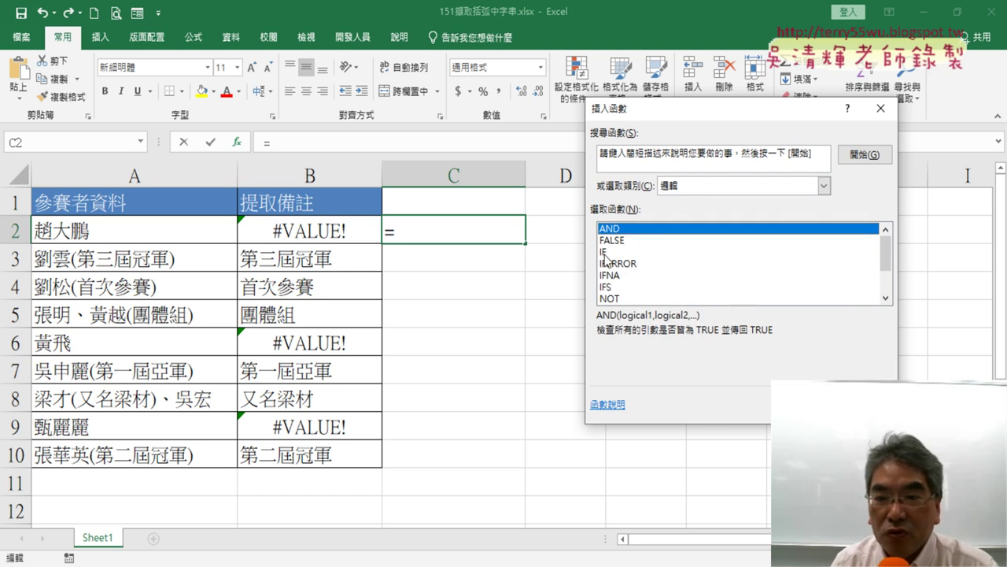
left_click(657, 263)
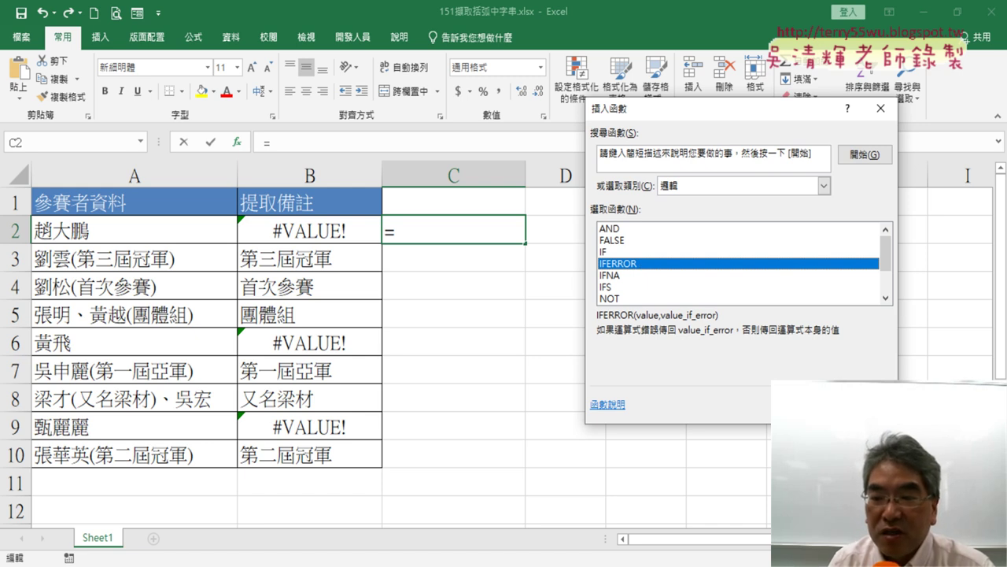
key("Return")
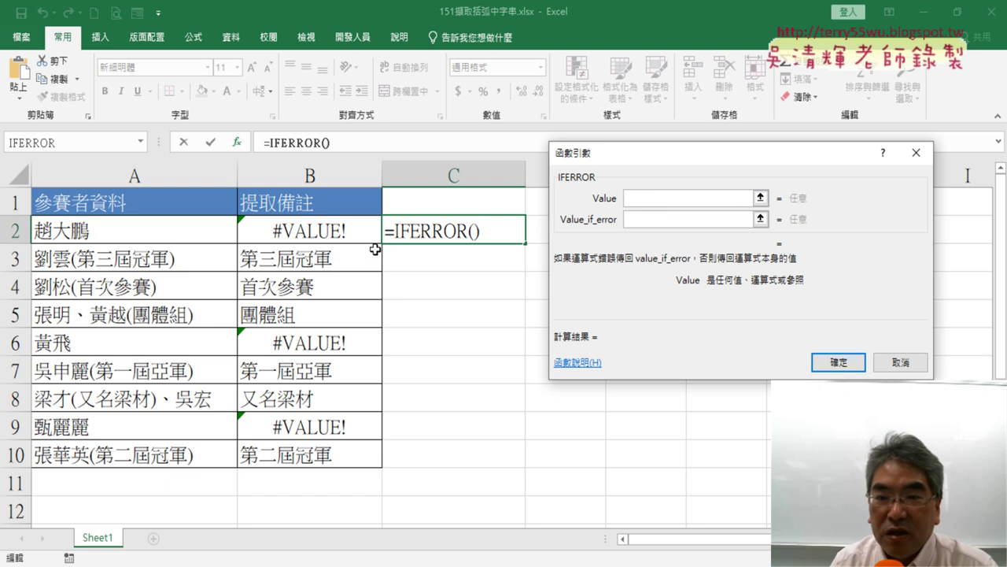
Set IFERROR's value to B2 with "" on error, then fill down to C10
left_click(293, 231)
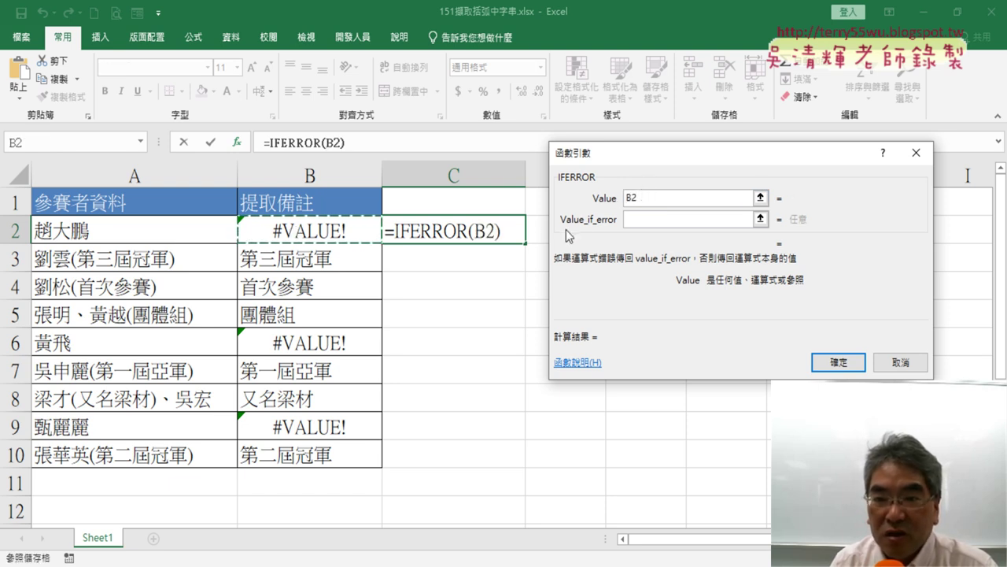
left_click(640, 222)
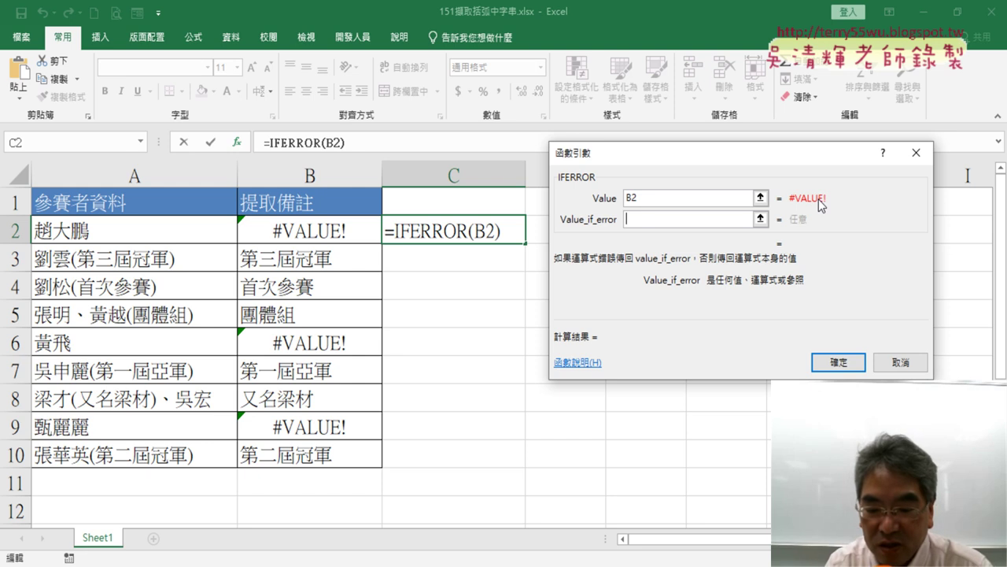
type("\"\"")
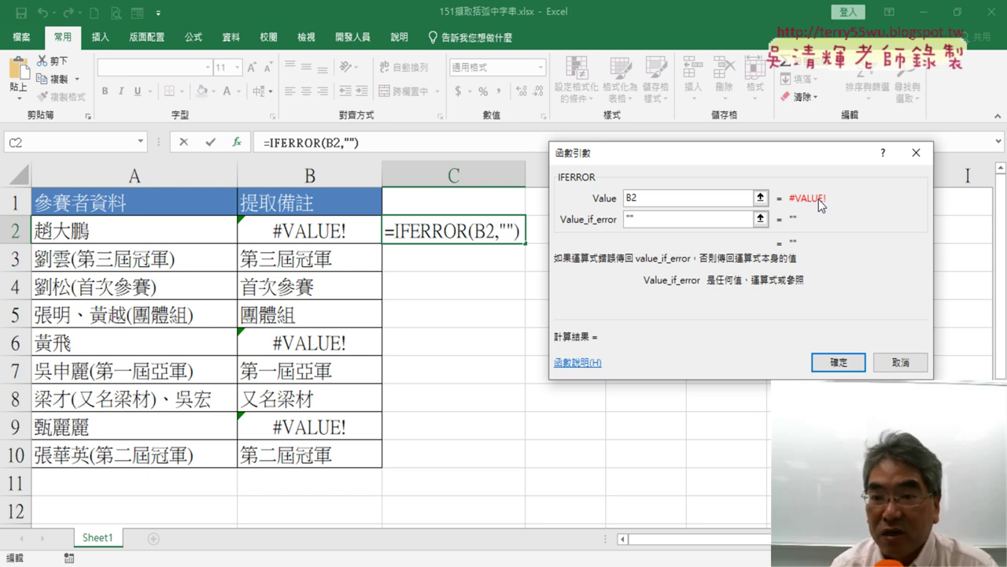
left_click(839, 360)
left_click_drag(523, 241, 524, 464)
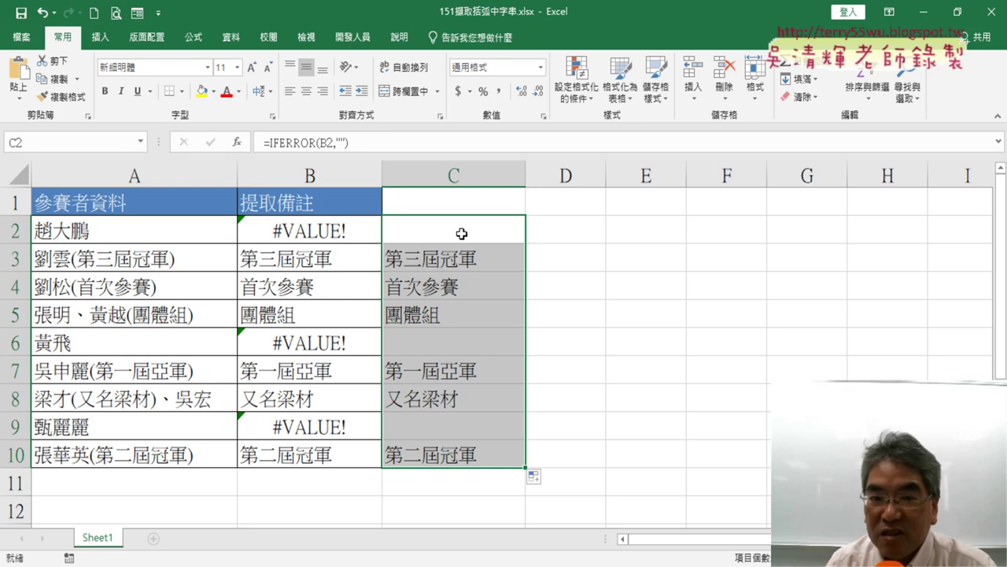
Clear the helper formulas from C2:C10 and cut the MID formula out of B2
left_click_drag(462, 234, 464, 455)
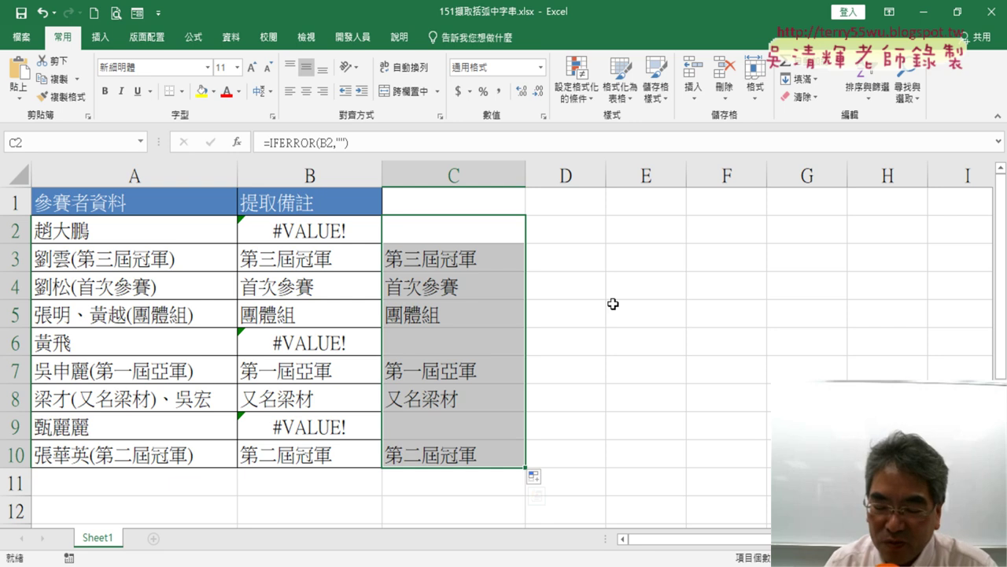
key("Delete")
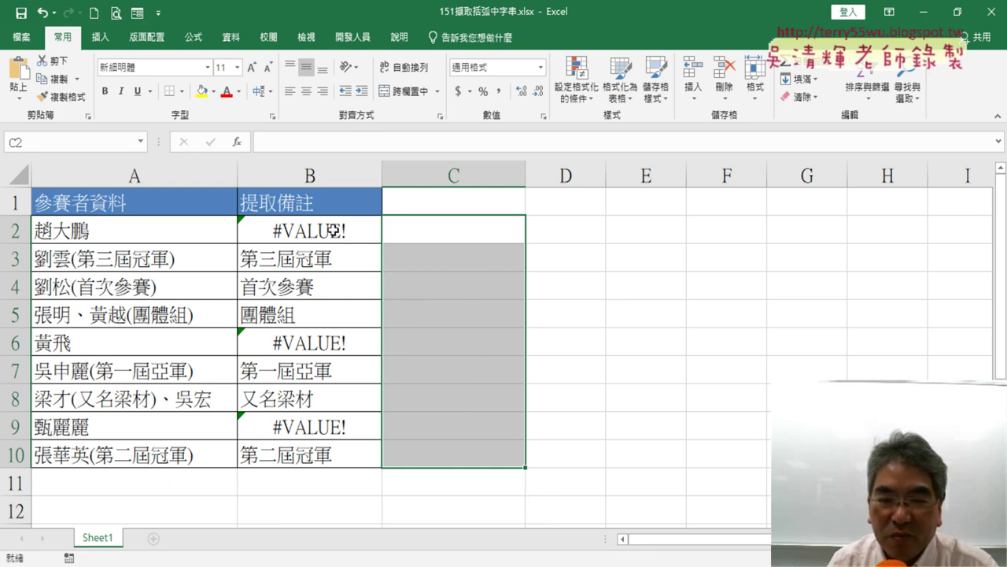
left_click(333, 231)
left_click(271, 142)
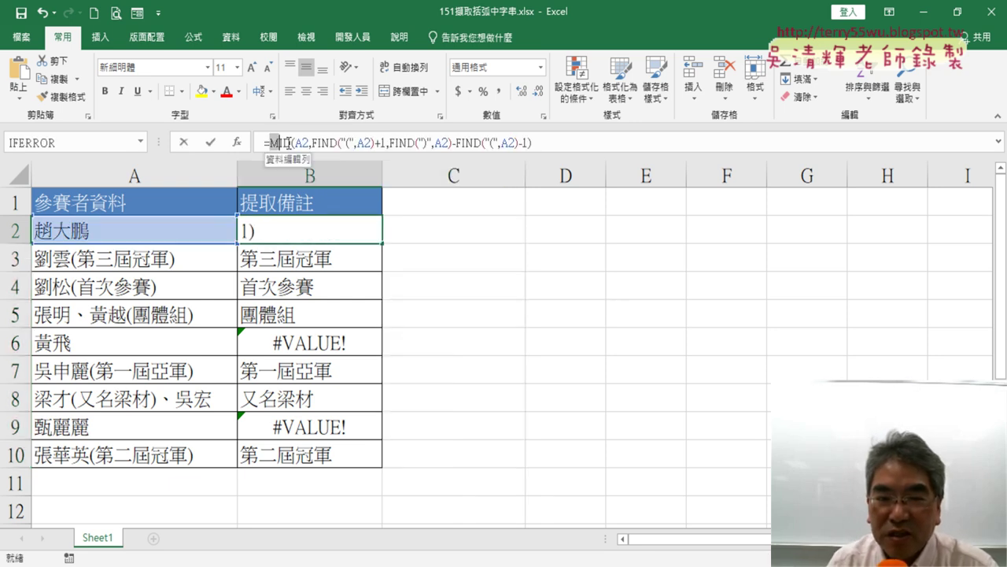
right_click(484, 142)
left_click(517, 148)
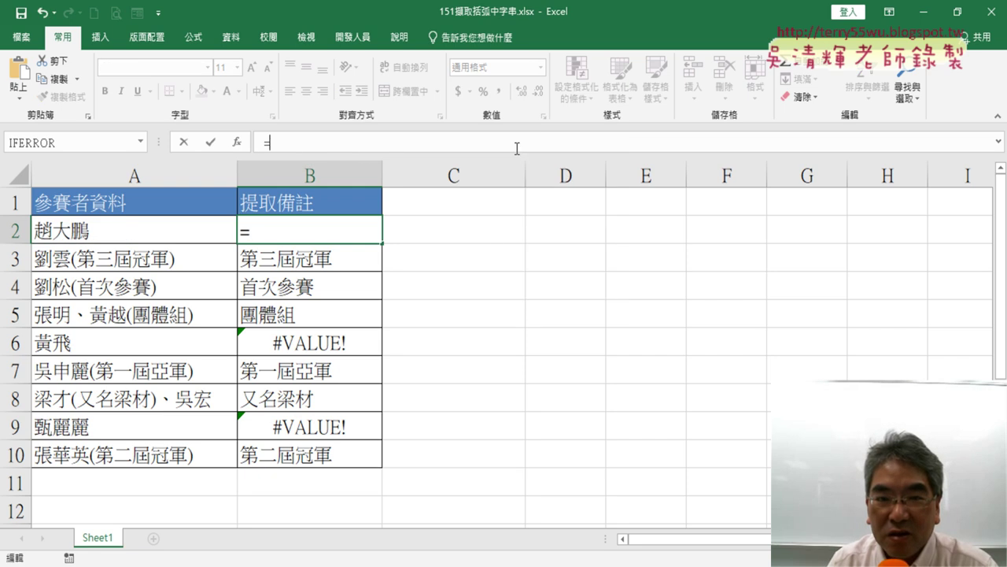
Wrap B2's MID formula in IFERROR with an empty "" fallback and fill down to B10
left_click(237, 142)
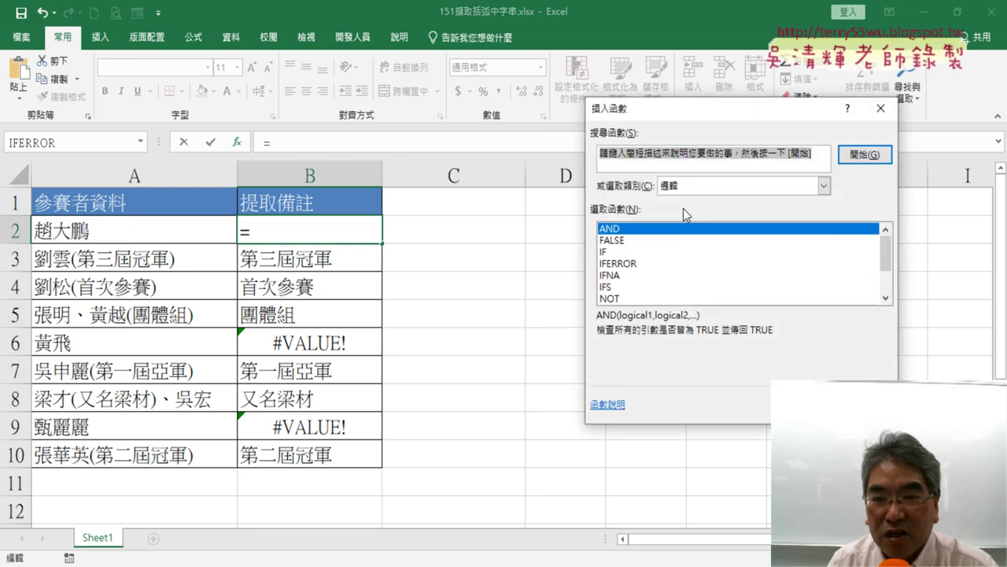
left_click(641, 265)
double_click(641, 265)
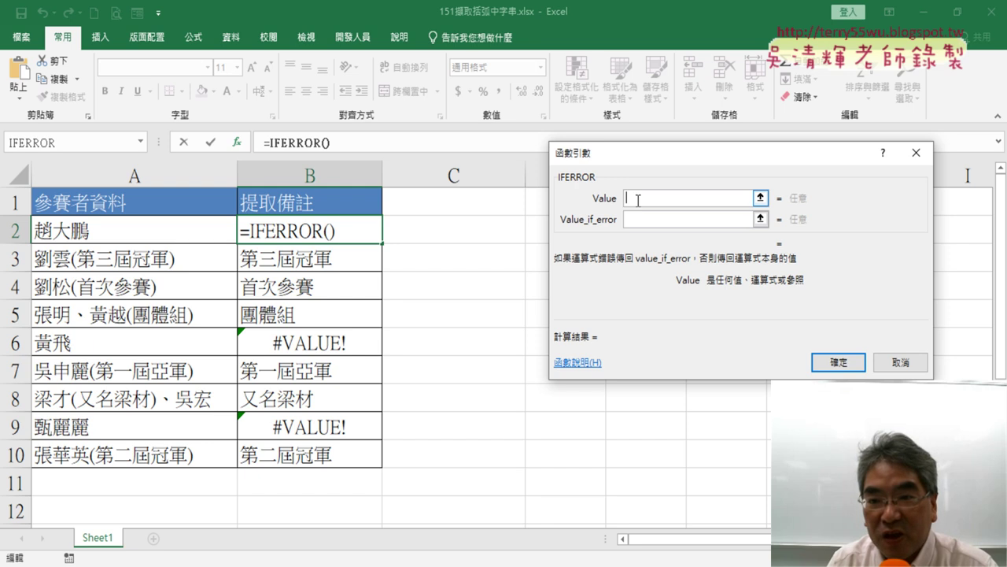
right_click(636, 199)
left_click(676, 246)
left_click(687, 217)
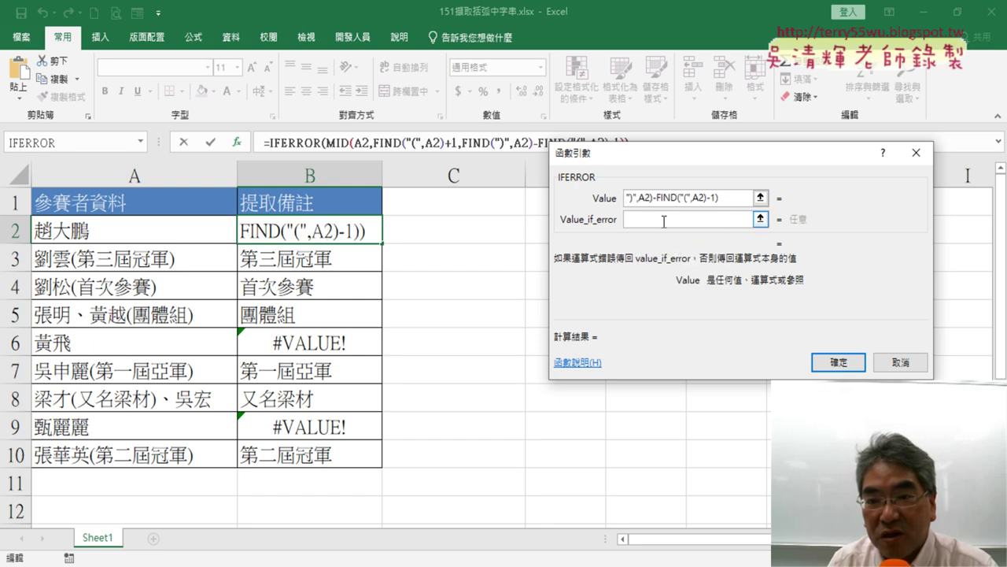
type("\"\"")
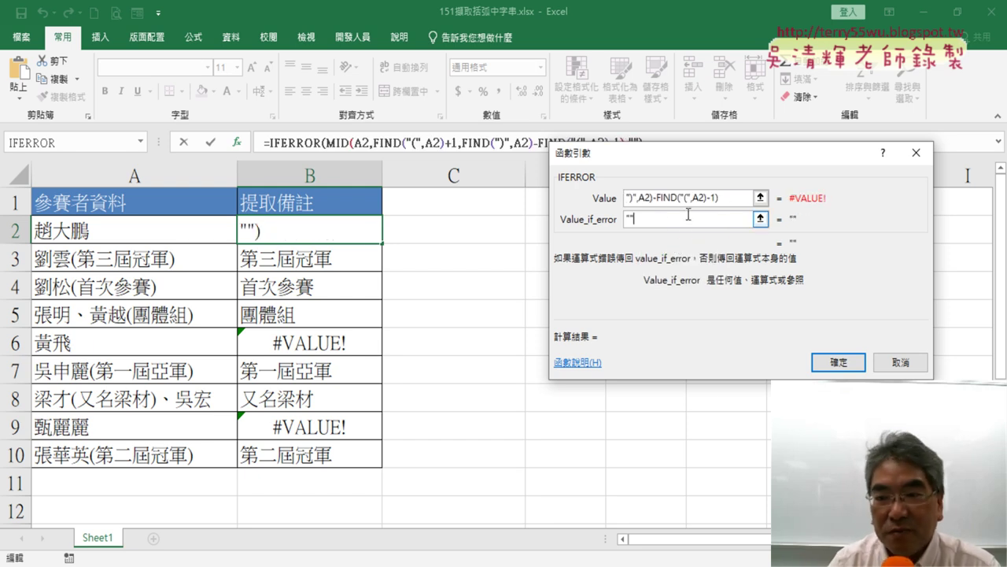
left_click(853, 364)
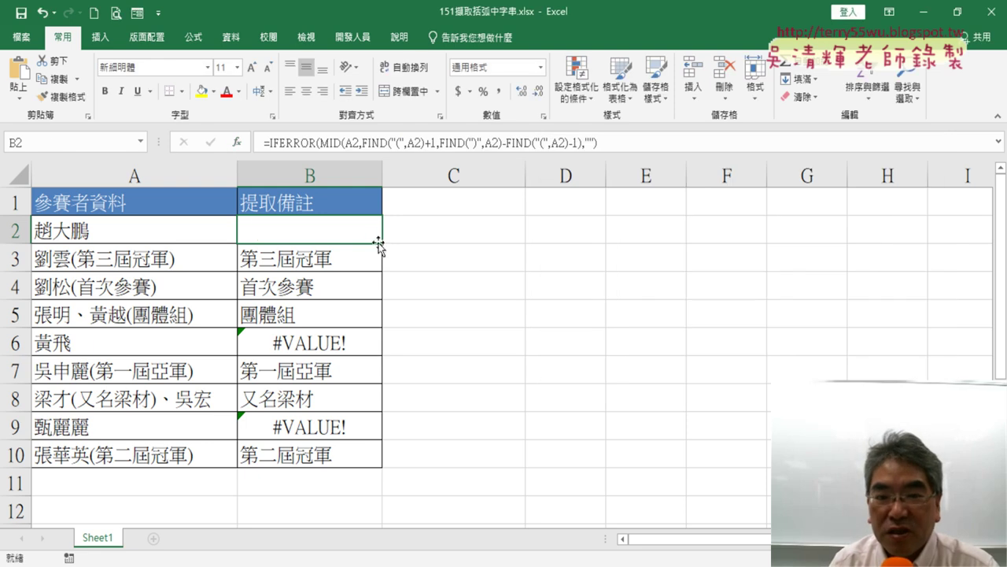
left_click_drag(384, 243, 386, 466)
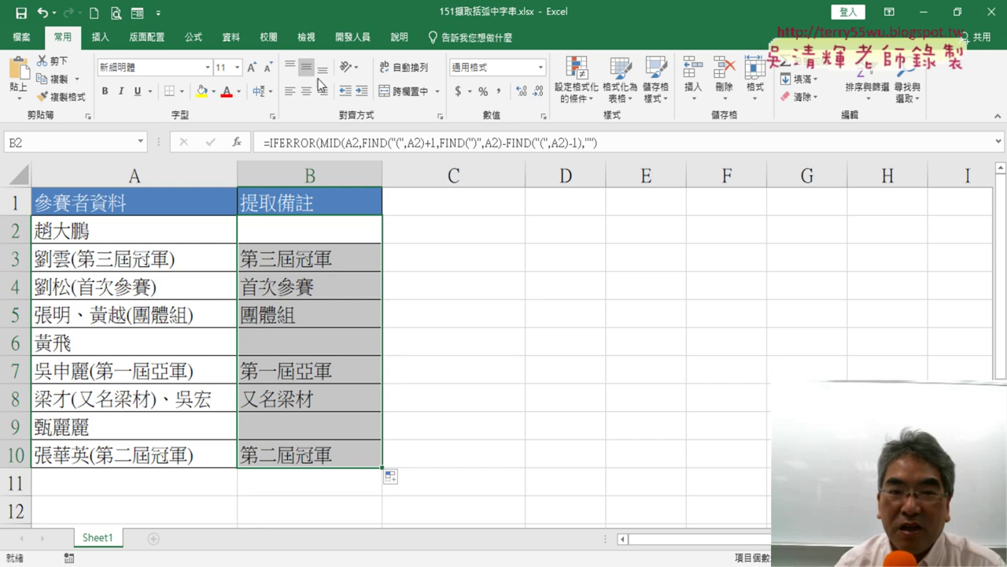
Change B2's IFERROR fallback to "NO" and fill the formula down to B10
left_click(303, 143)
left_click(236, 142)
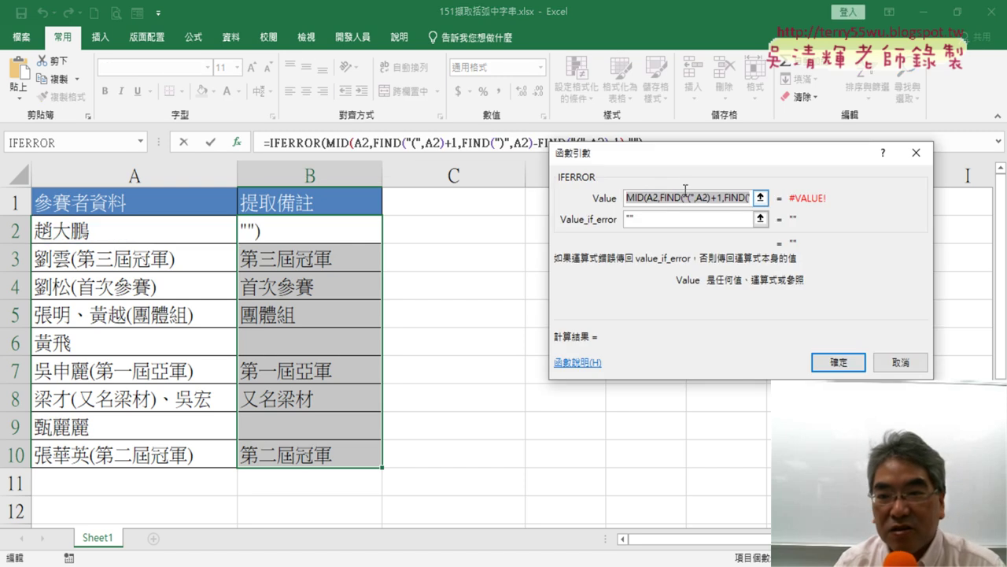
left_click(633, 219)
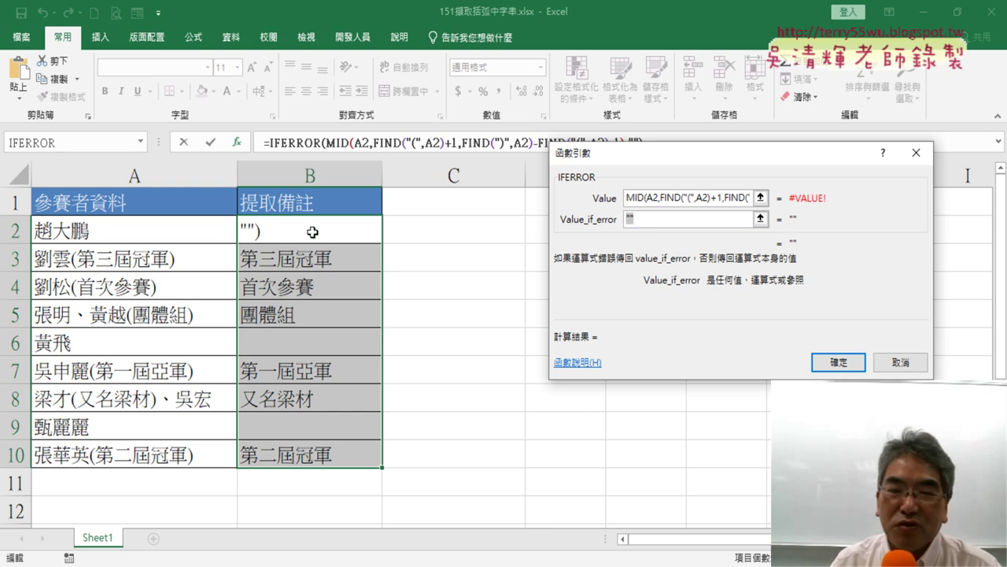
left_click(637, 220)
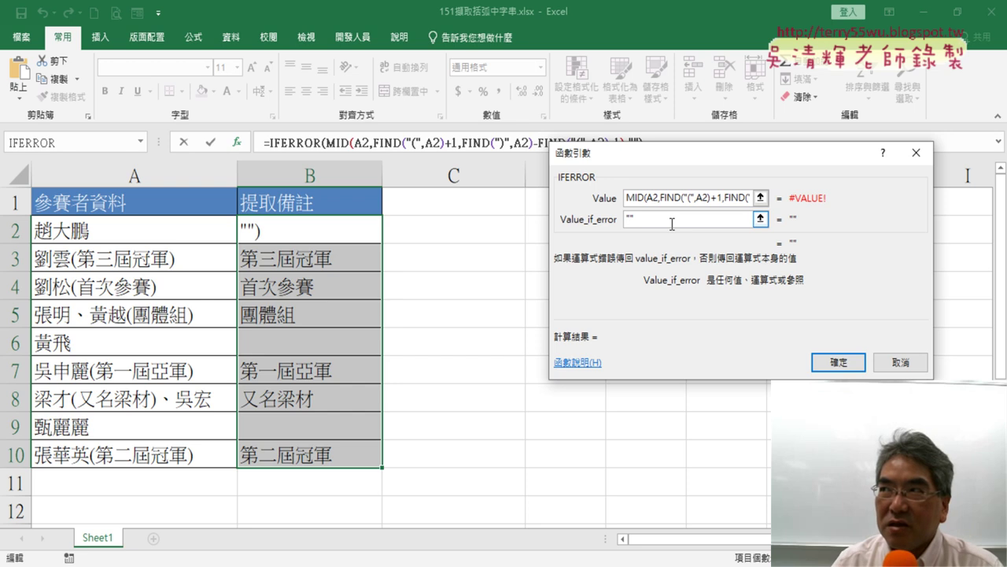
type("NO")
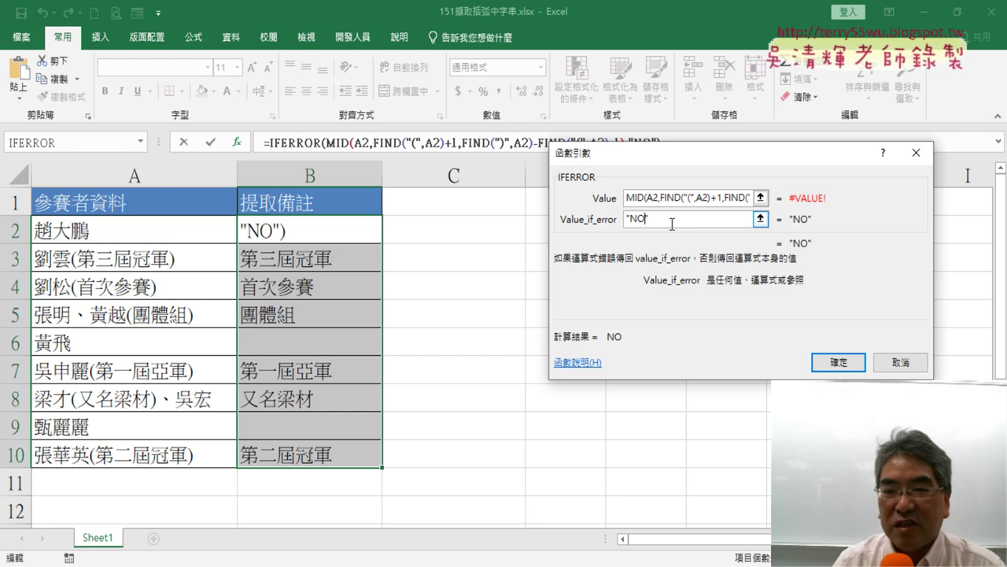
left_click(839, 362)
left_click(355, 232)
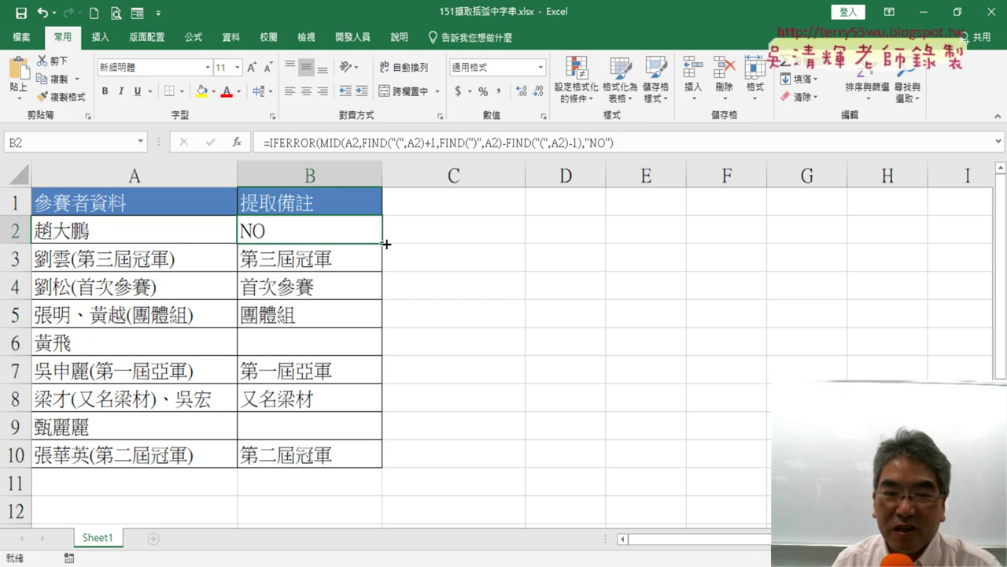
left_click_drag(385, 244, 383, 462)
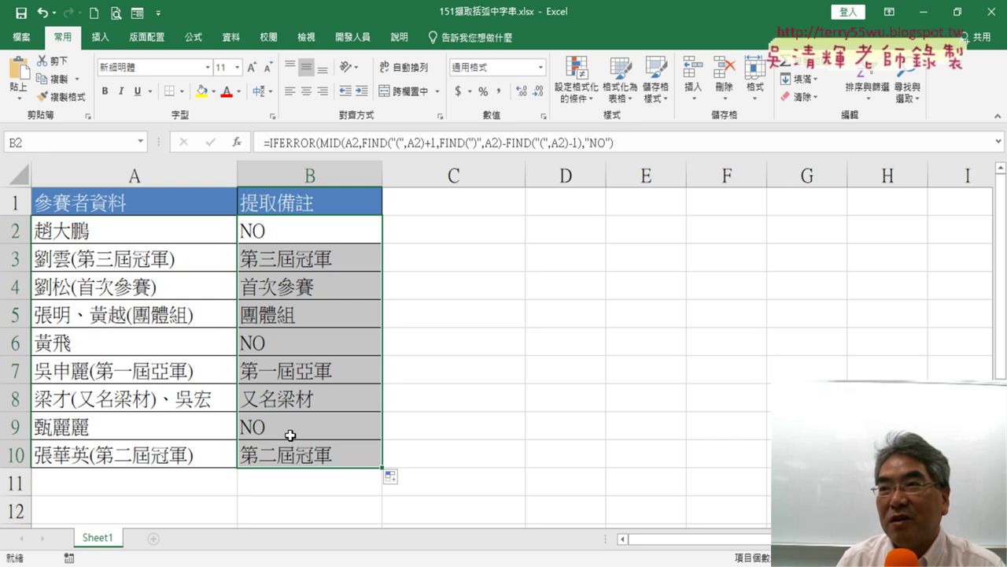
Edit B2's fallback back to an empty "" so B2 shows blank
left_click(592, 141)
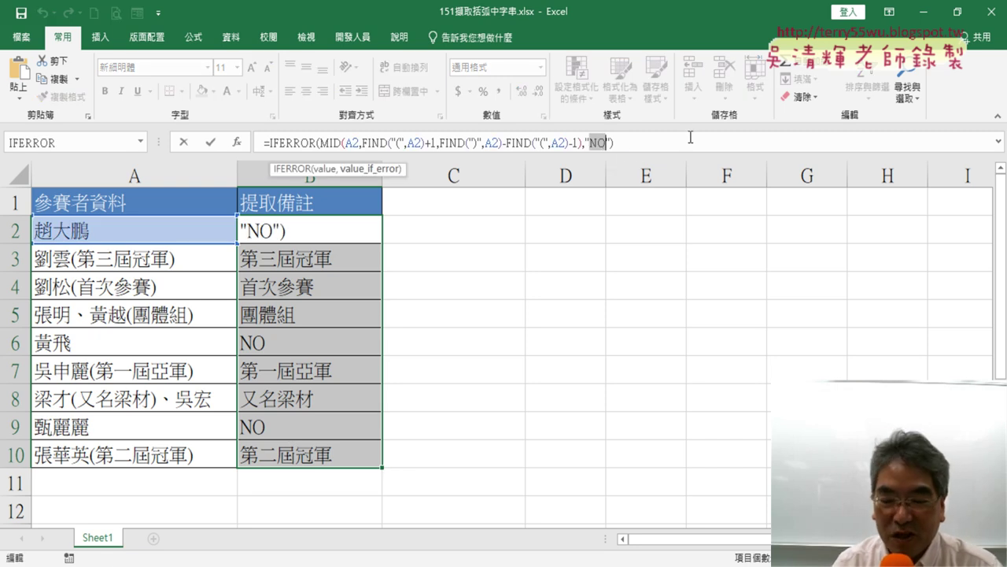
key("Delete")
key("Delete")
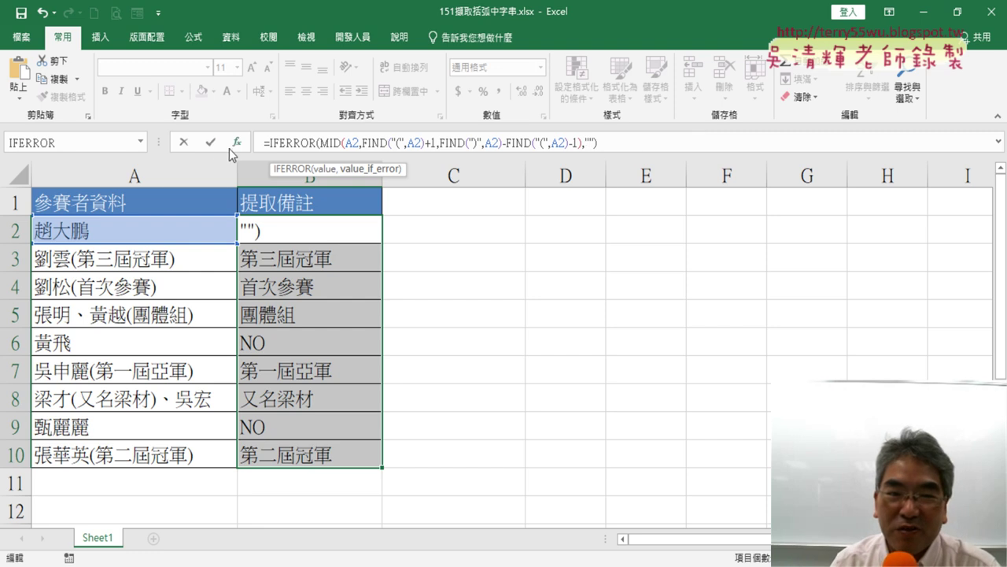
key("Return")
left_click(369, 238)
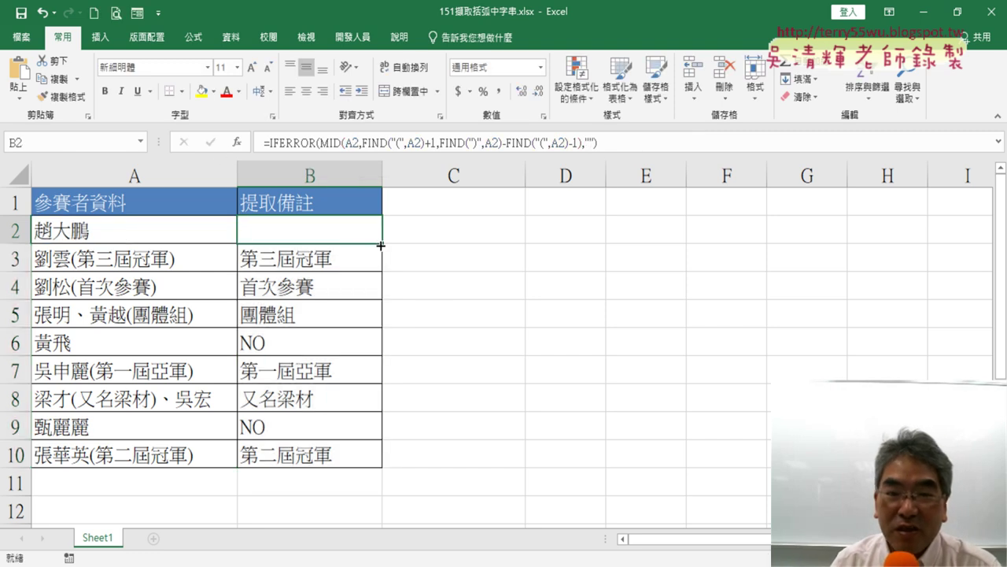
Refill B3:B10 with B2's empty-fallback IFERROR formula and review it in the formula bar
left_click_drag(380, 246, 380, 476)
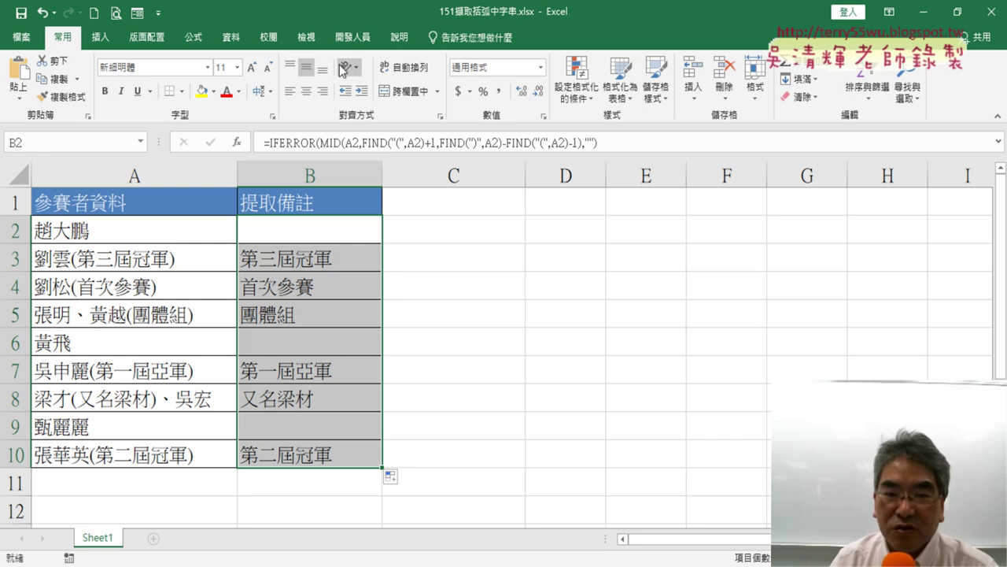
left_click(639, 144)
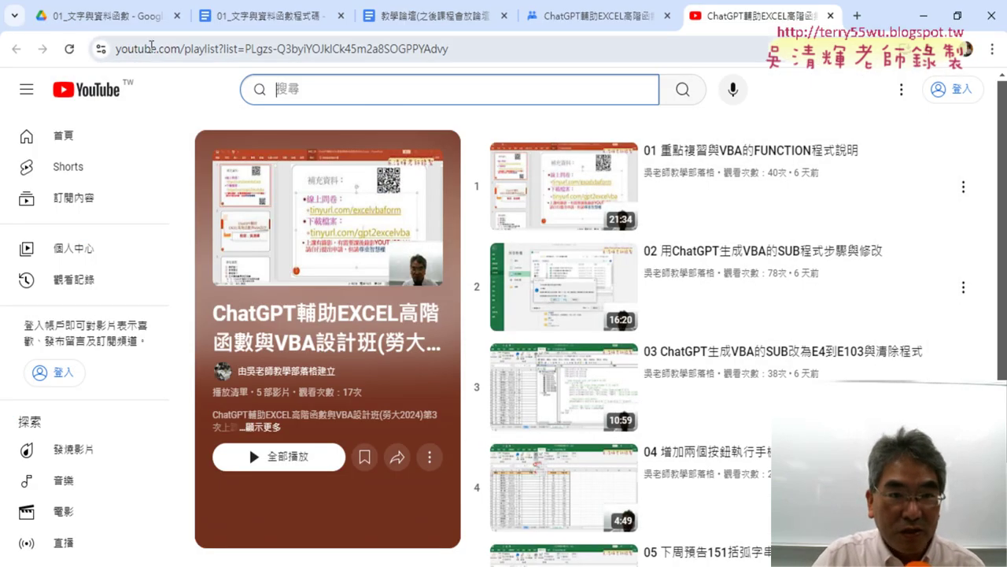
Open the 151擷取括弧內字串 document from the Google Drive folder
left_click(100, 16)
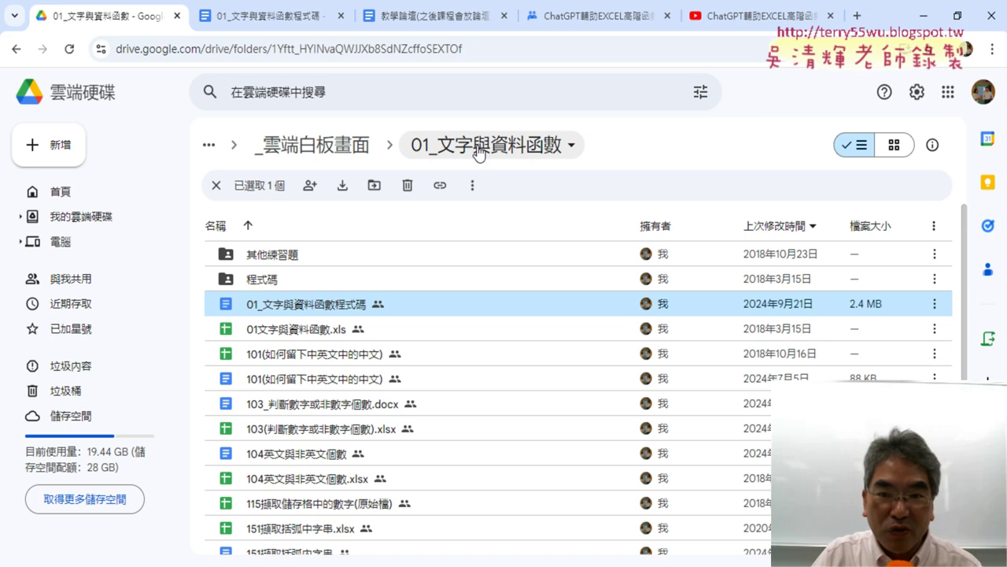
scroll(385, 421, "down", 2)
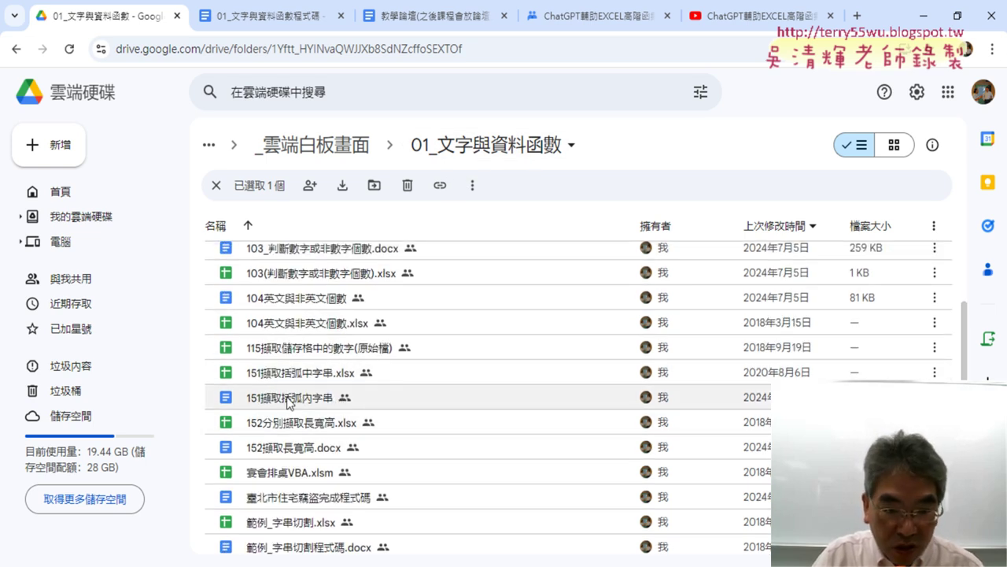
double_click(314, 404)
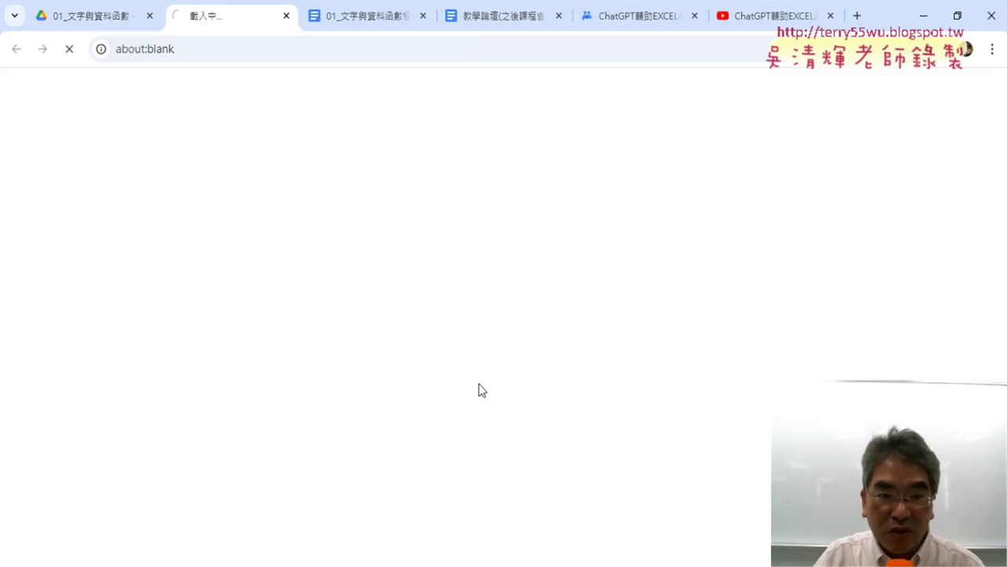
Scroll to the #VALUE! section and select the IFERROR-wrapped MID formula text
scroll(601, 412, "down", 3)
scroll(606, 411, "down", 4)
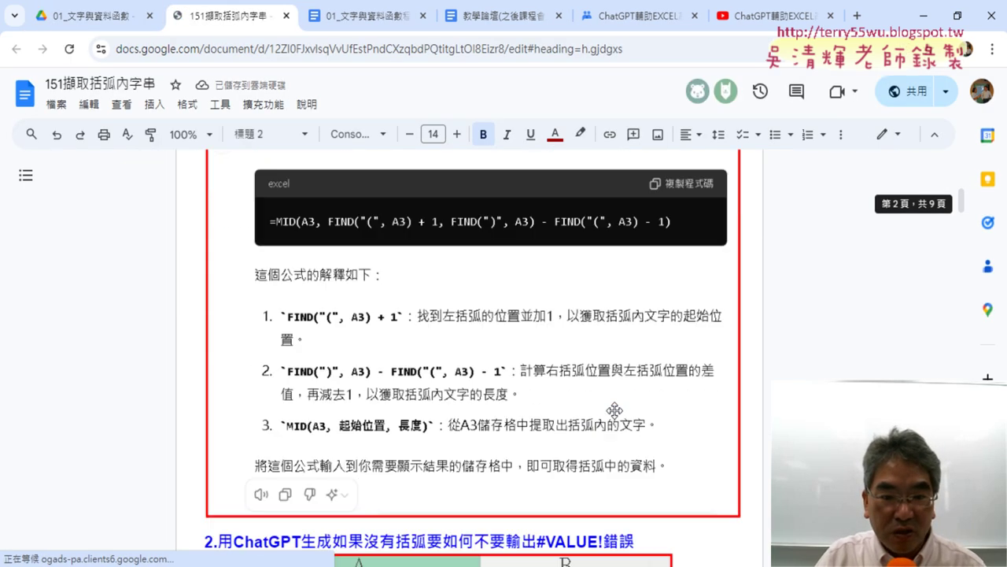
scroll(610, 410, "down", 4)
scroll(614, 409, "down", 3)
scroll(615, 409, "down", 2)
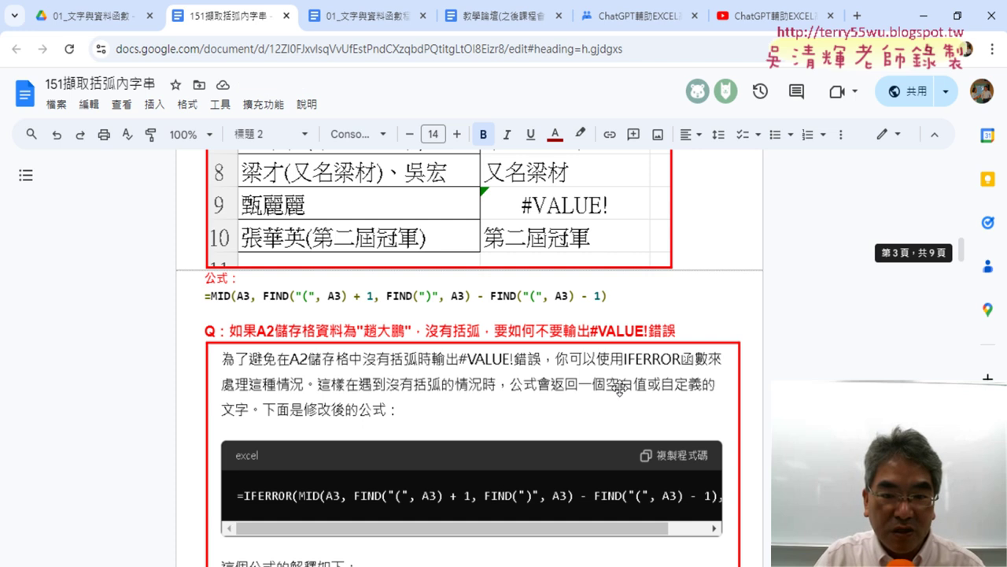
left_click_drag(607, 296, 195, 297)
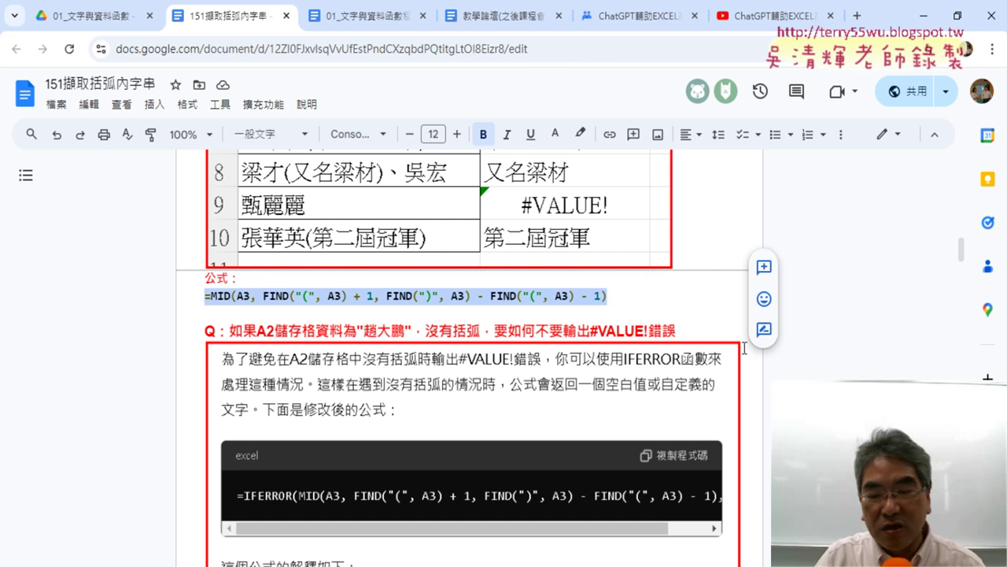